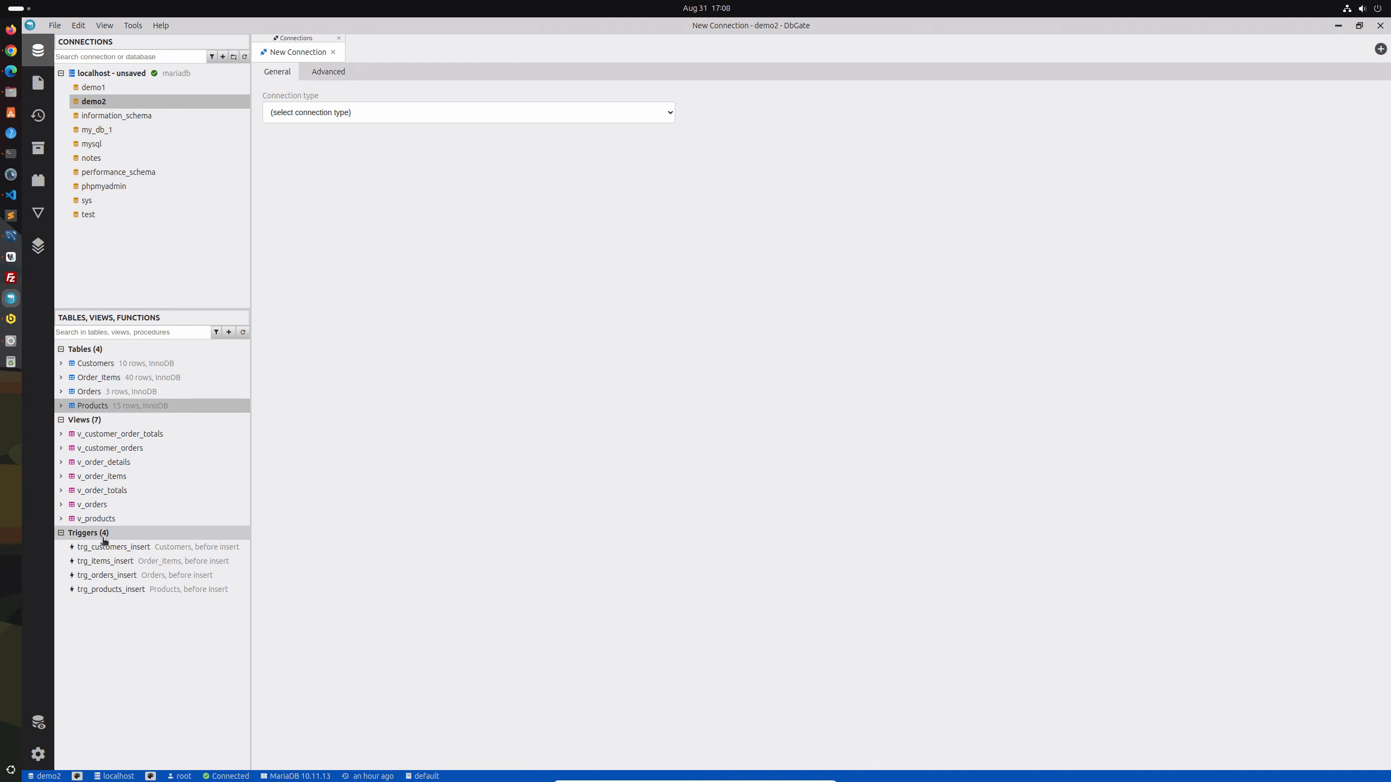
Step: Show the diagram of the demo2 database
{"action": "right_click", "coordinate": [98, 106]}
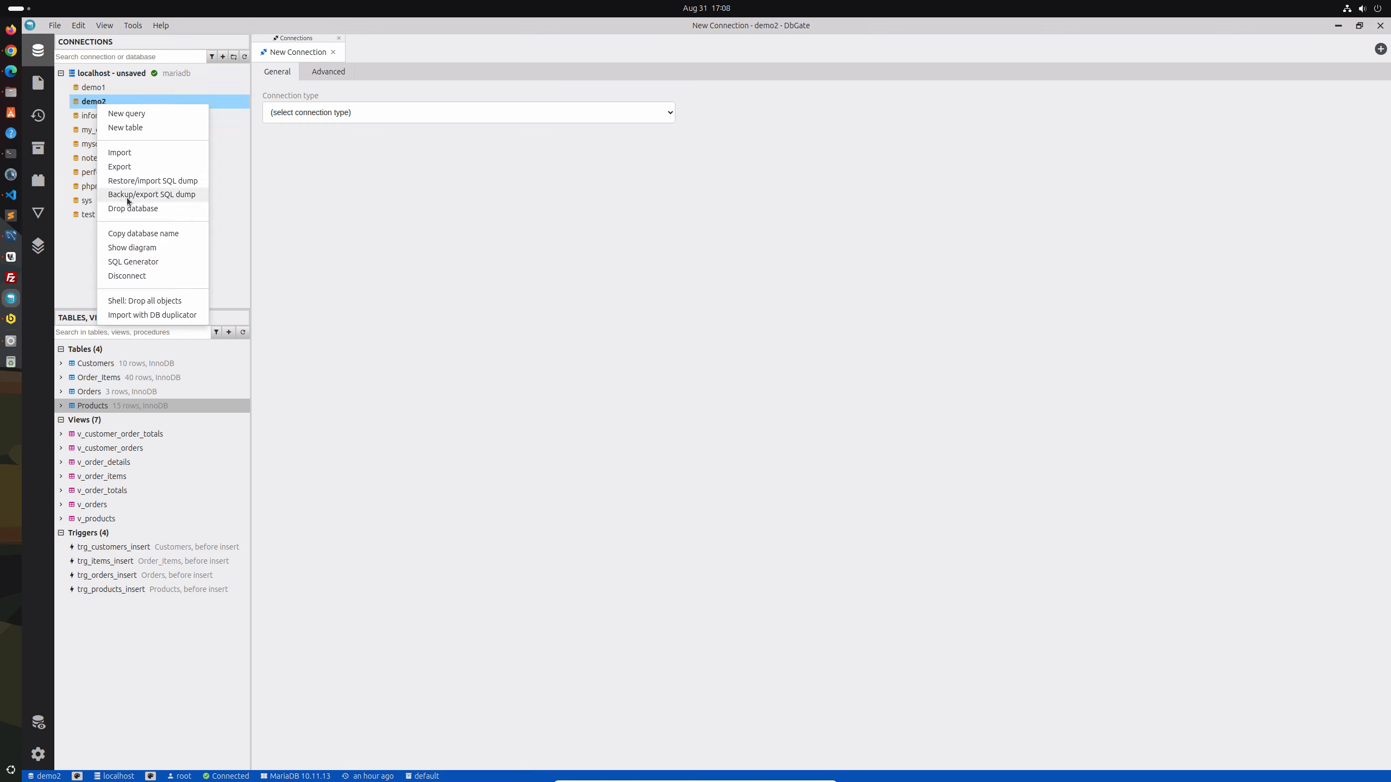
{"action": "left_click", "coordinate": [130, 248]}
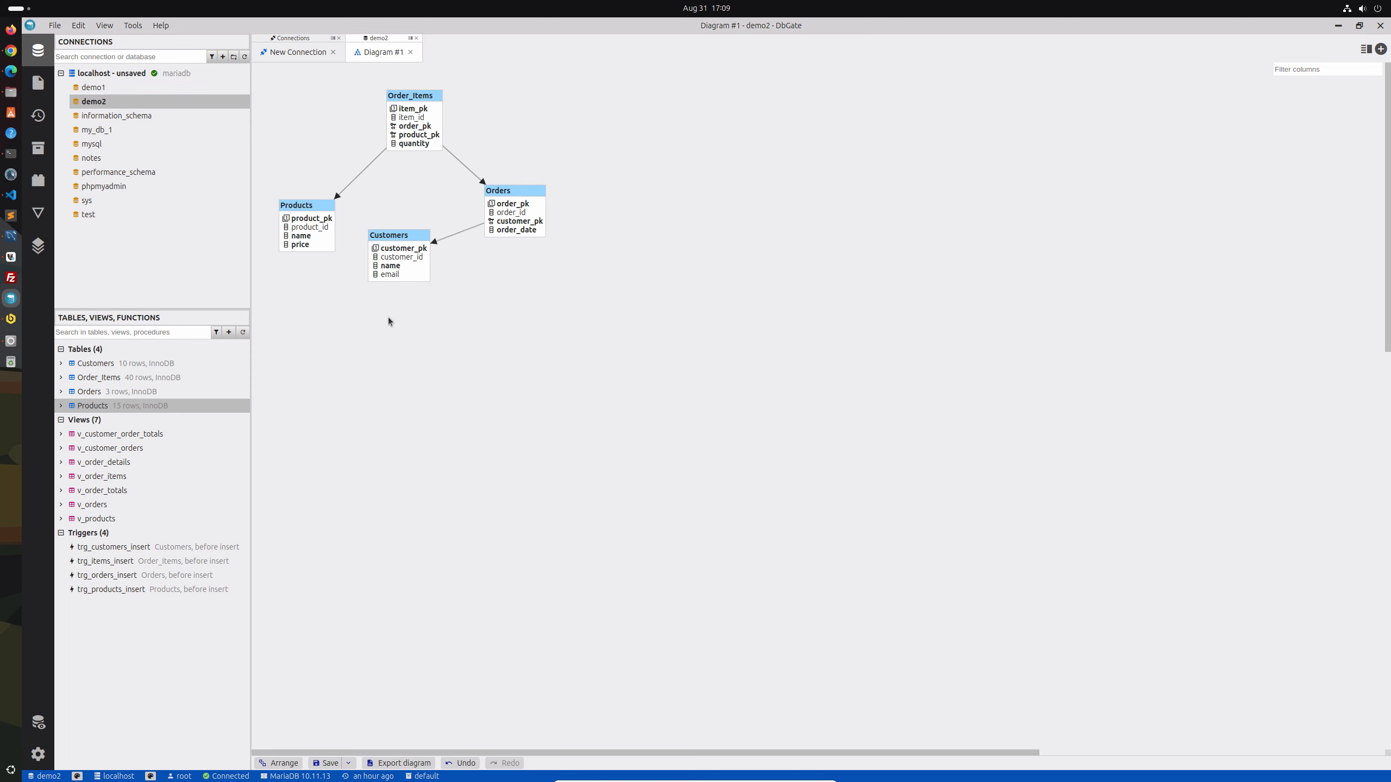
Step: Reposition the Products and Customers tables in the diagram, and auto-arrange the layout
{"action": "mouse_move", "coordinate": [293, 202]}
{"action": "left_mouse_down"}
{"action": "mouse_move", "coordinate": [272, 156]}
{"action": "mouse_move", "coordinate": [299, 137]}
{"action": "mouse_move", "coordinate": [302, 198]}
{"action": "left_mouse_up"}
{"action": "left_click", "coordinate": [387, 252]}
{"action": "left_click_drag", "start_coordinate": [386, 252], "coordinate": [394, 279]}
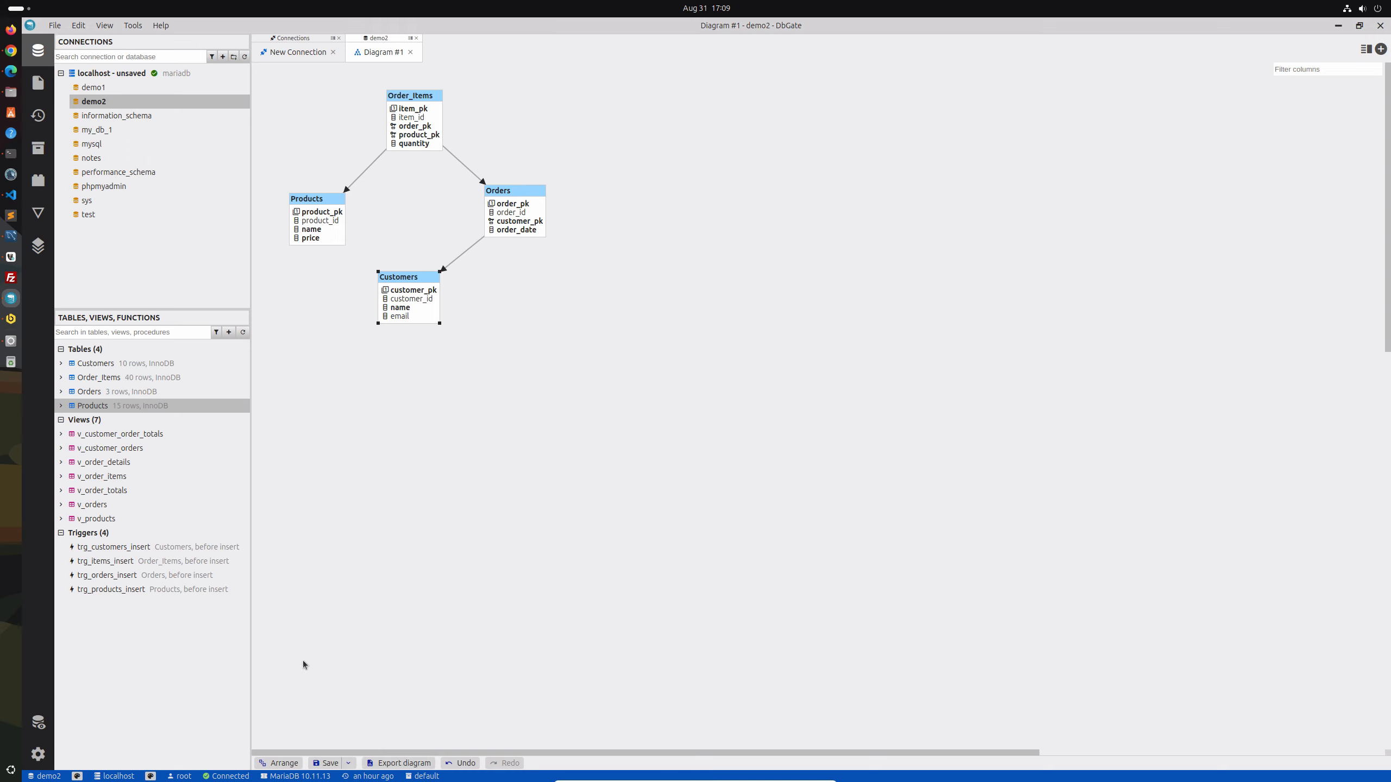
{"action": "left_click", "coordinate": [285, 762]}
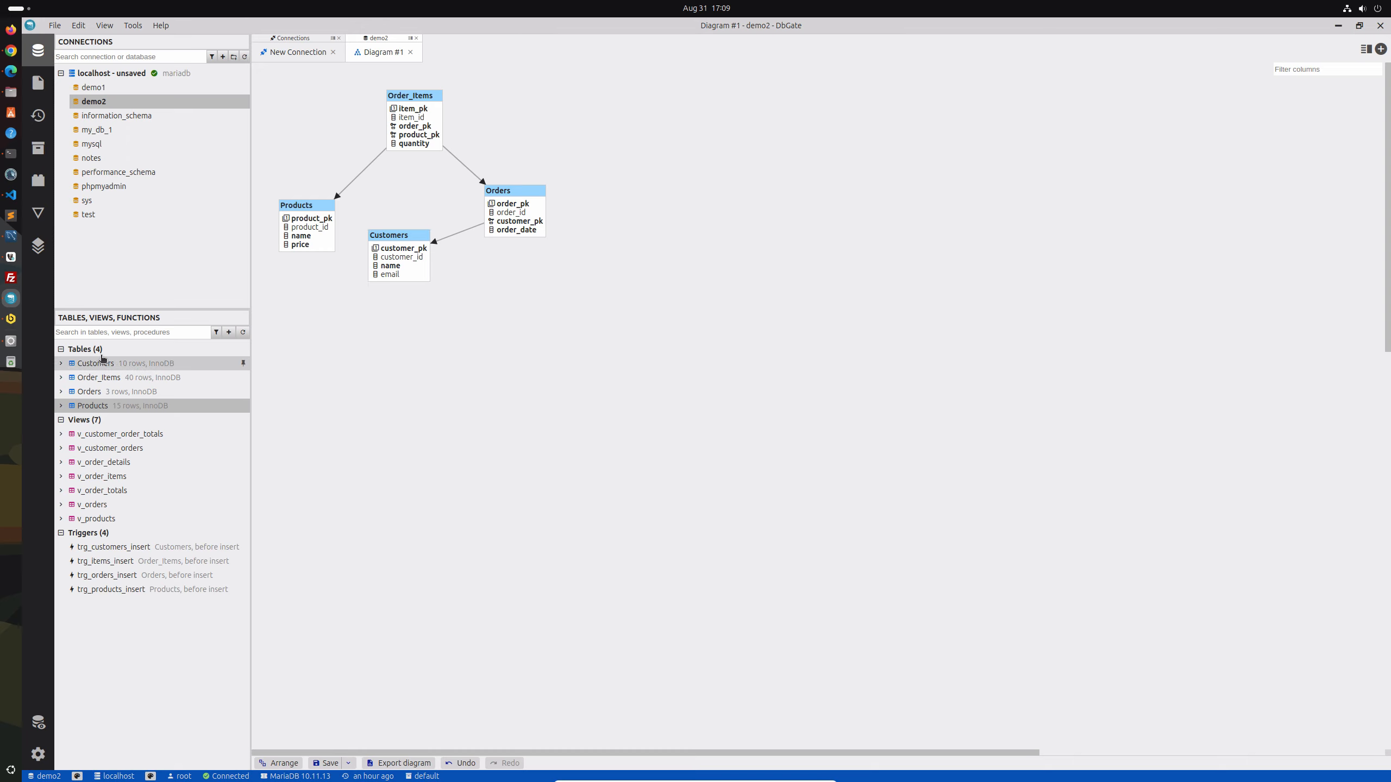
Step: Show a separate diagram for the Customers table and its related table
{"action": "right_click", "coordinate": [93, 365]}
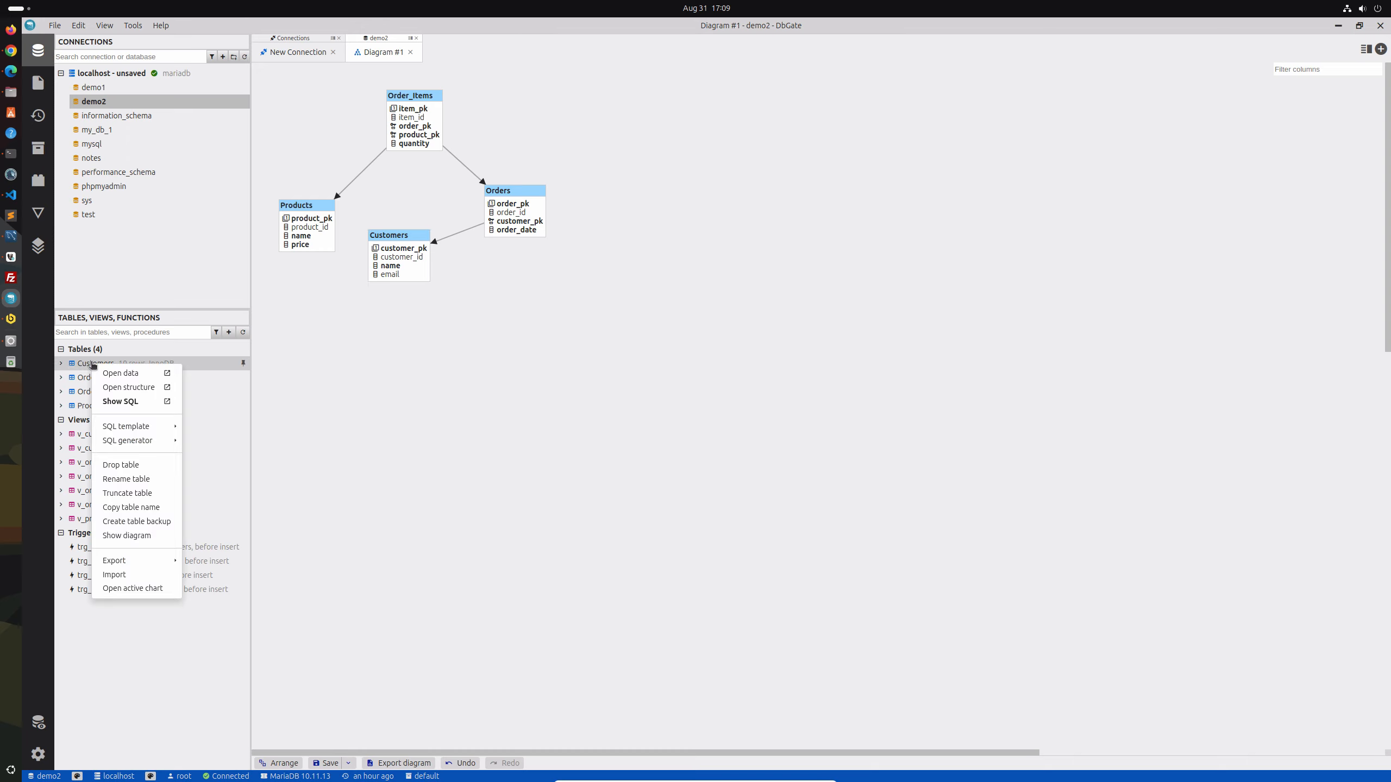
{"action": "left_click", "coordinate": [122, 536]}
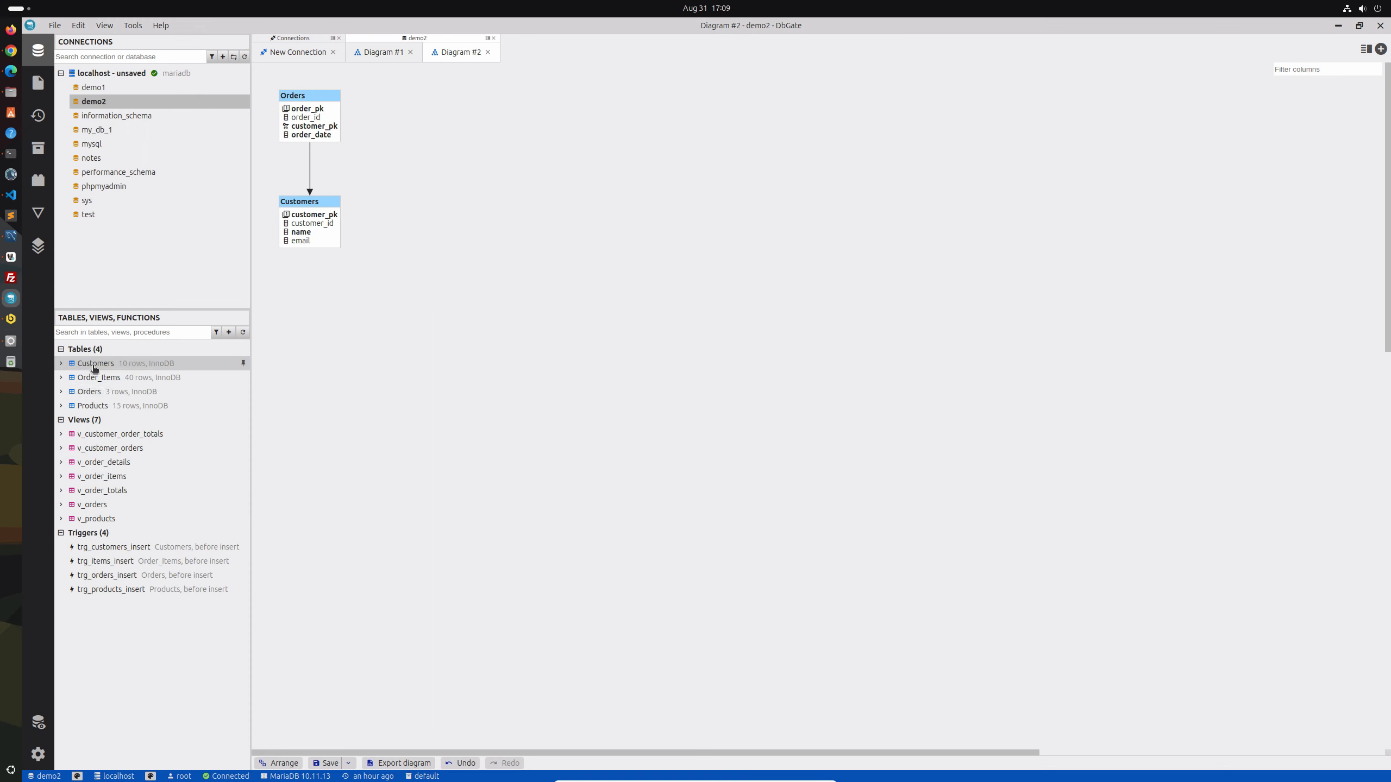
Step: Examine the Customers table's SQL definition, structure and data in turn
{"action": "left_click", "coordinate": [93, 364]}
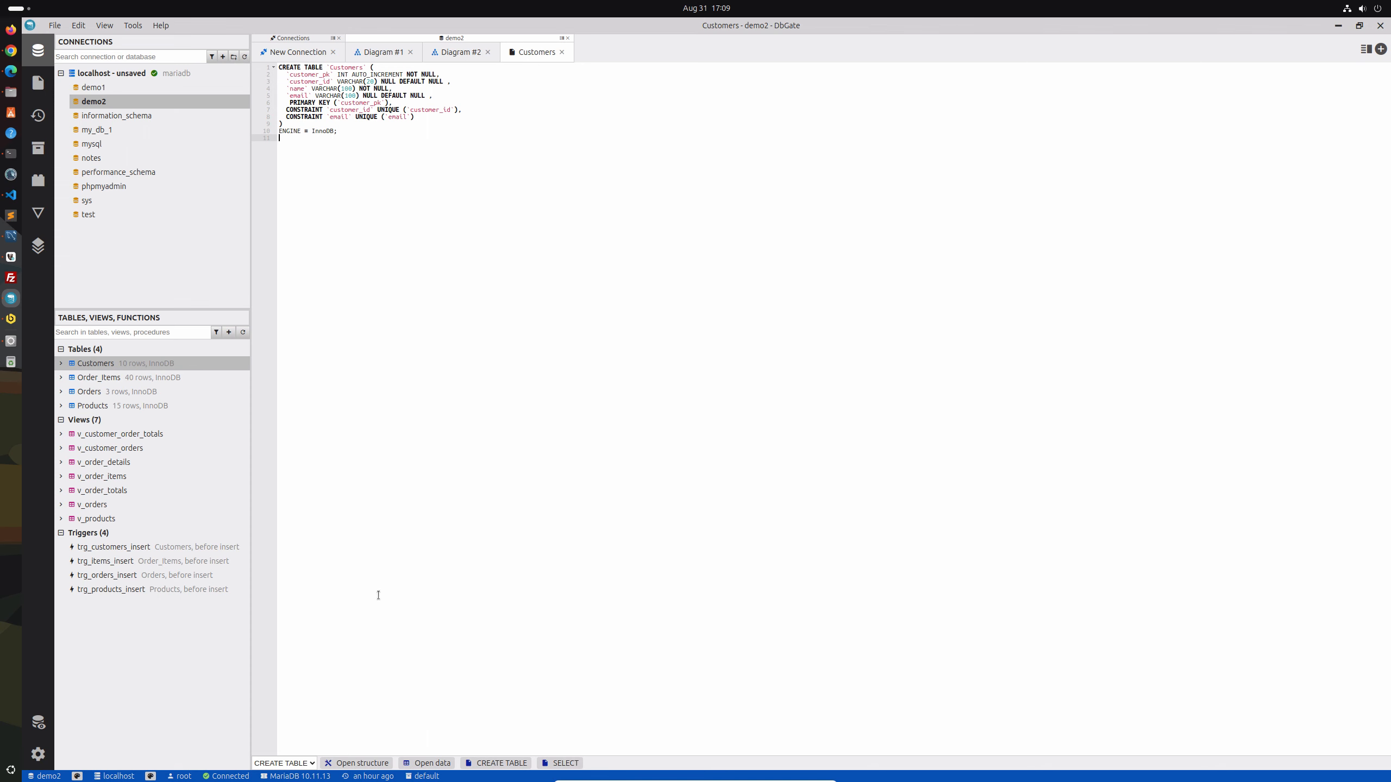
{"action": "left_click", "coordinate": [361, 763]}
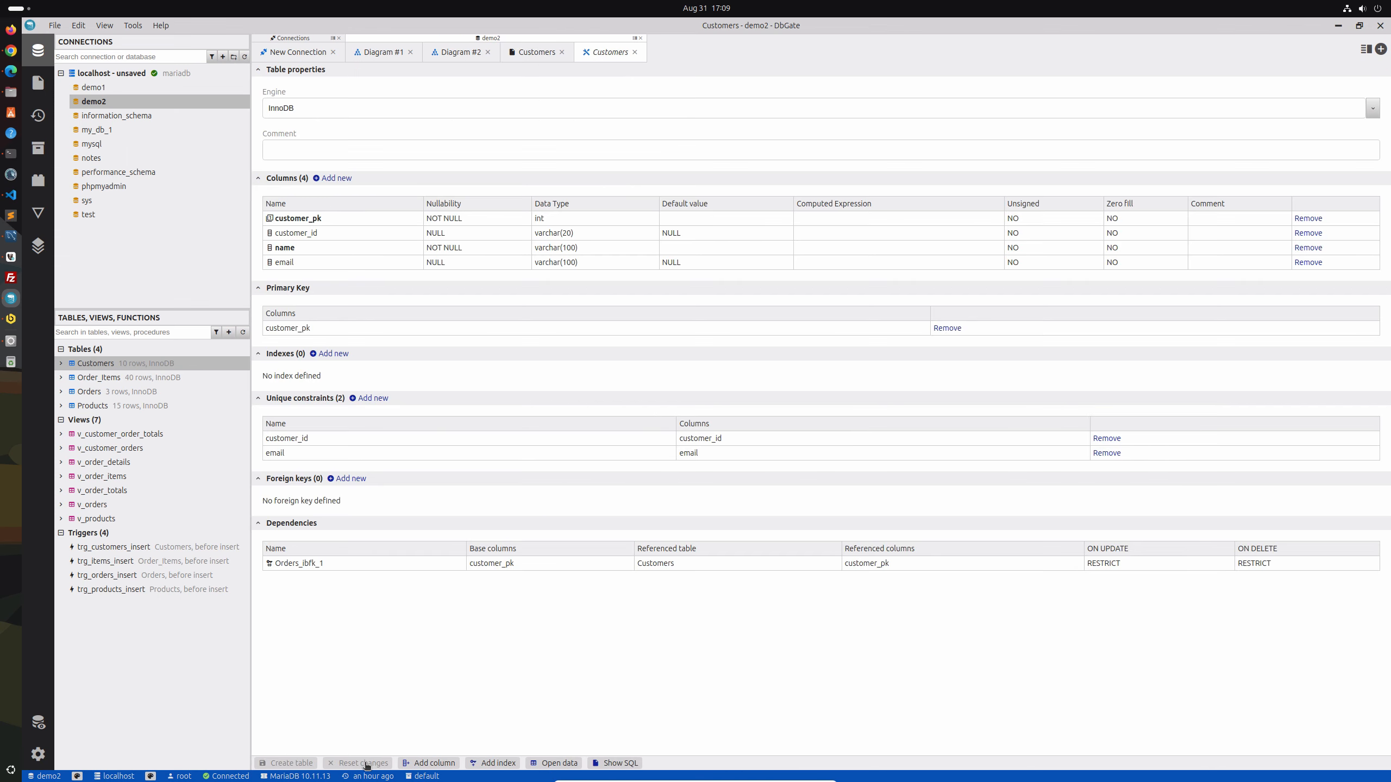
{"action": "left_click", "coordinate": [544, 762]}
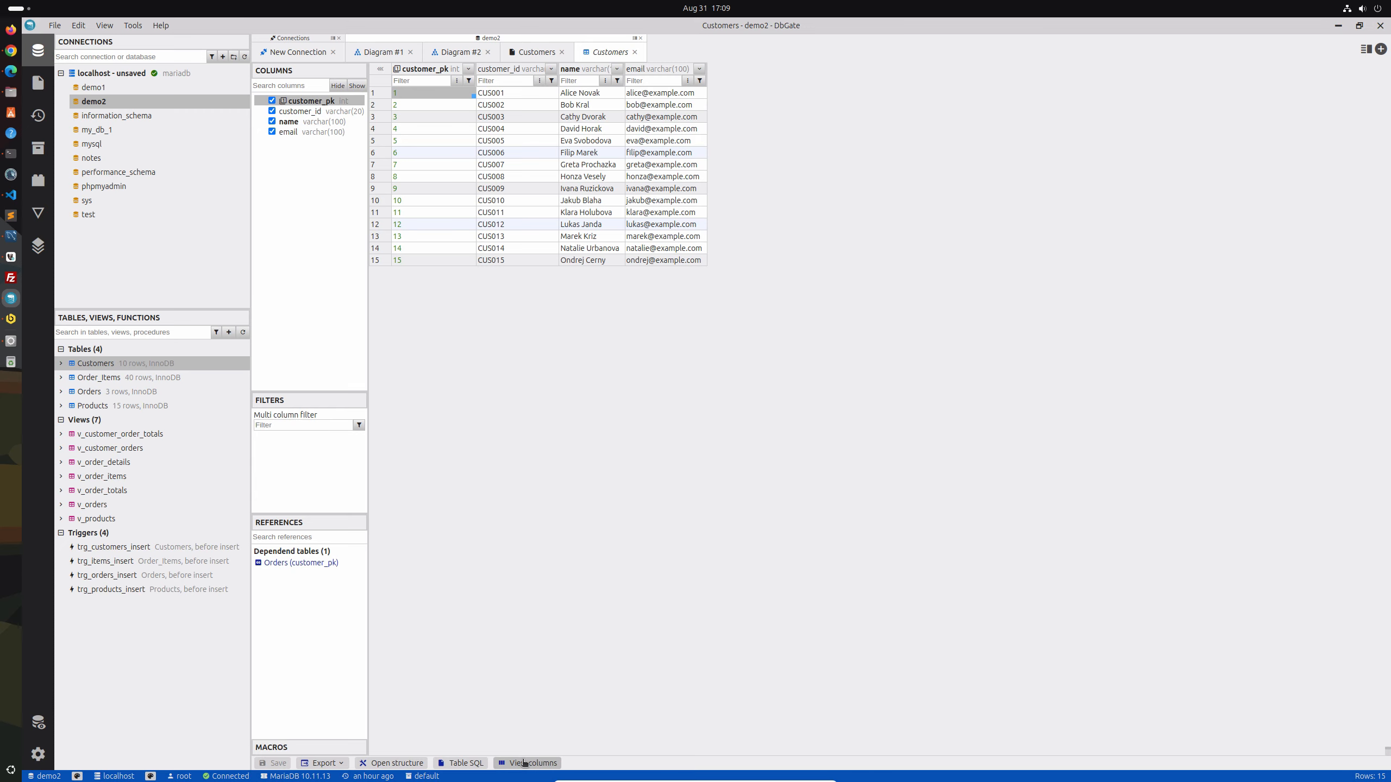
Step: Hide the column list beside the Customers data and return to the table's SQL definition
{"action": "left_click", "coordinate": [524, 763]}
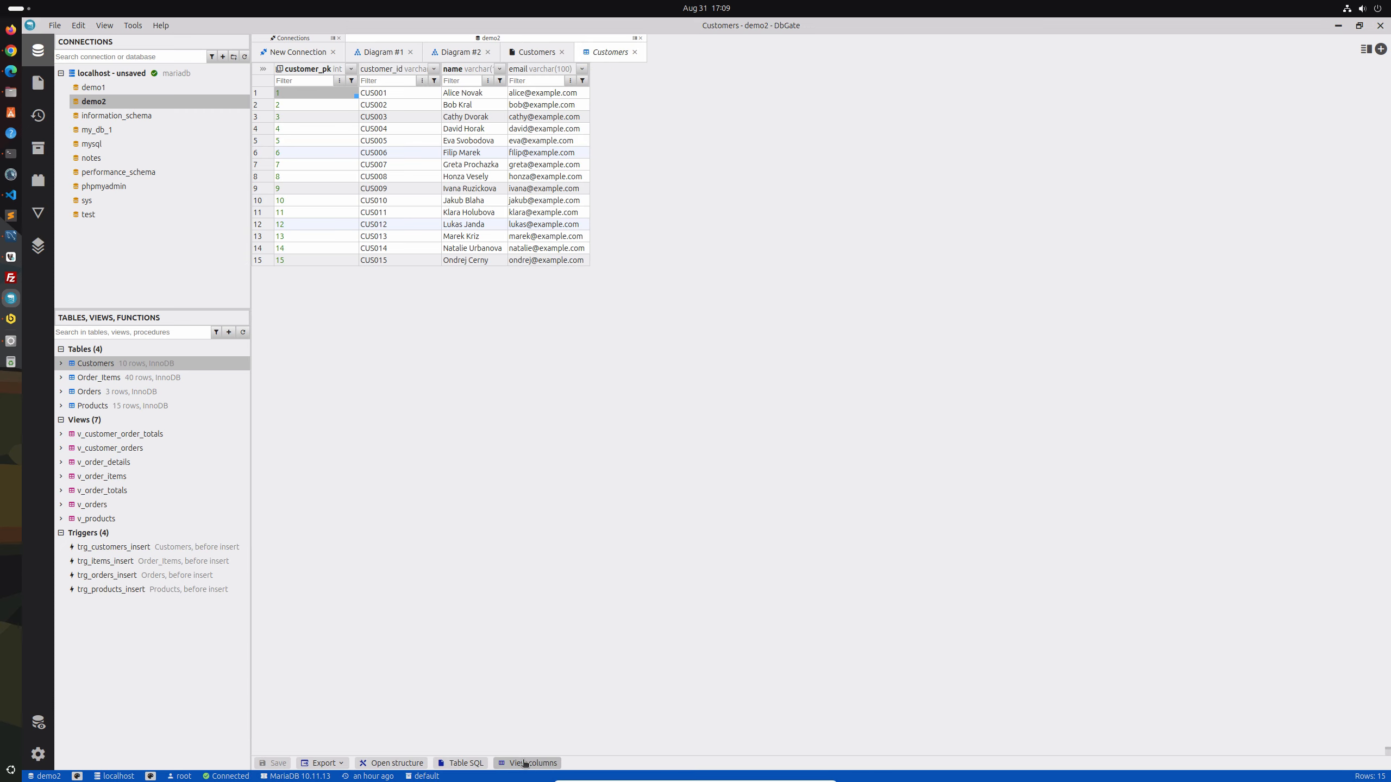
{"action": "left_click", "coordinate": [467, 762]}
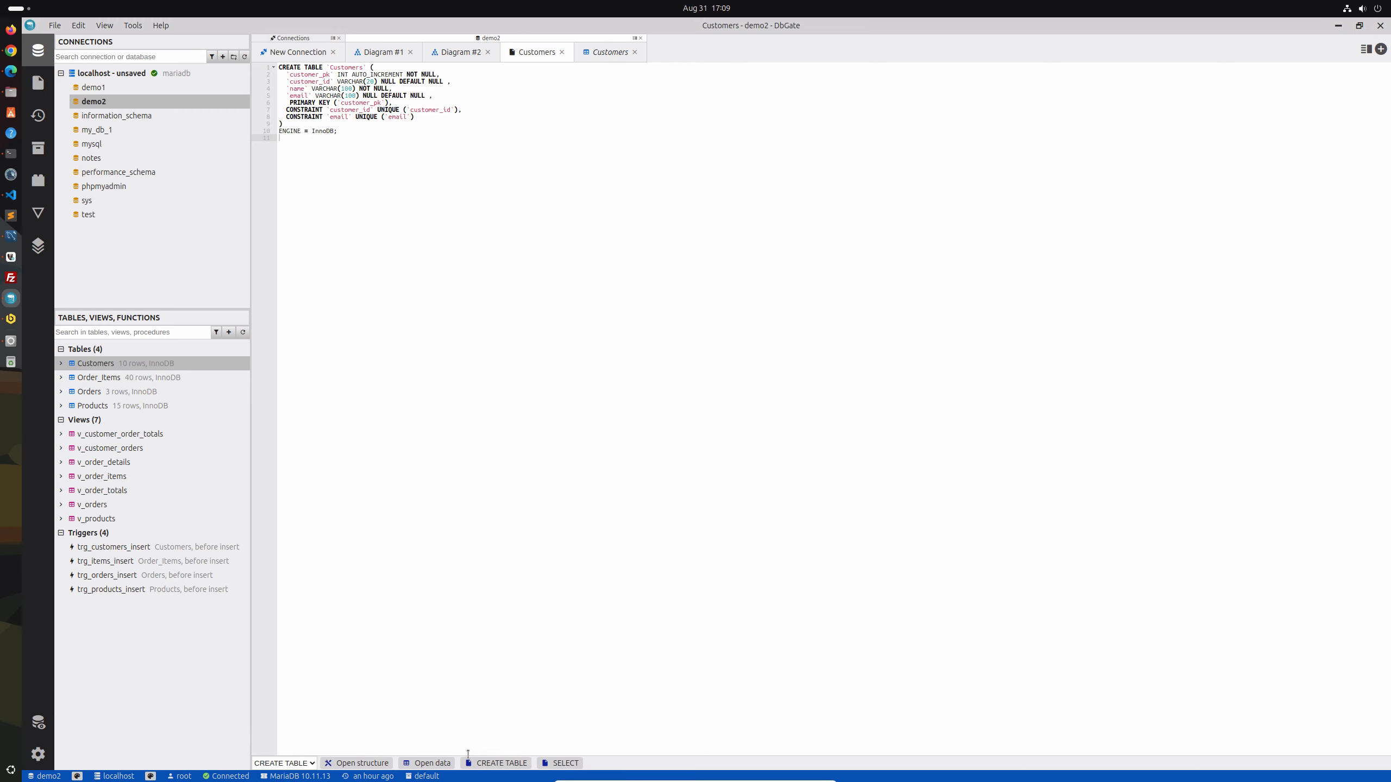
Step: Create a new query on demo2 and place it in a split pane beside the other tabs
{"action": "left_click", "coordinate": [1381, 50]}
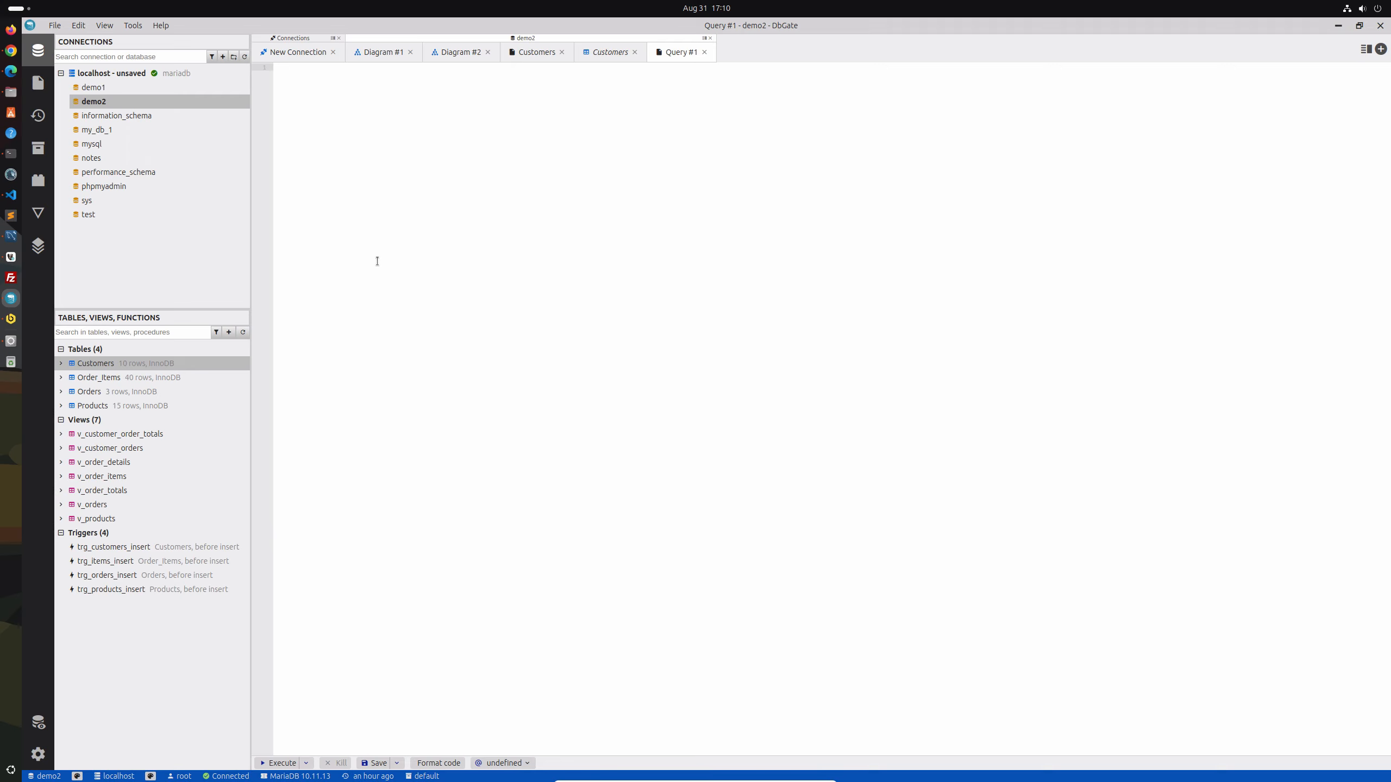
{"action": "left_click", "coordinate": [1367, 50]}
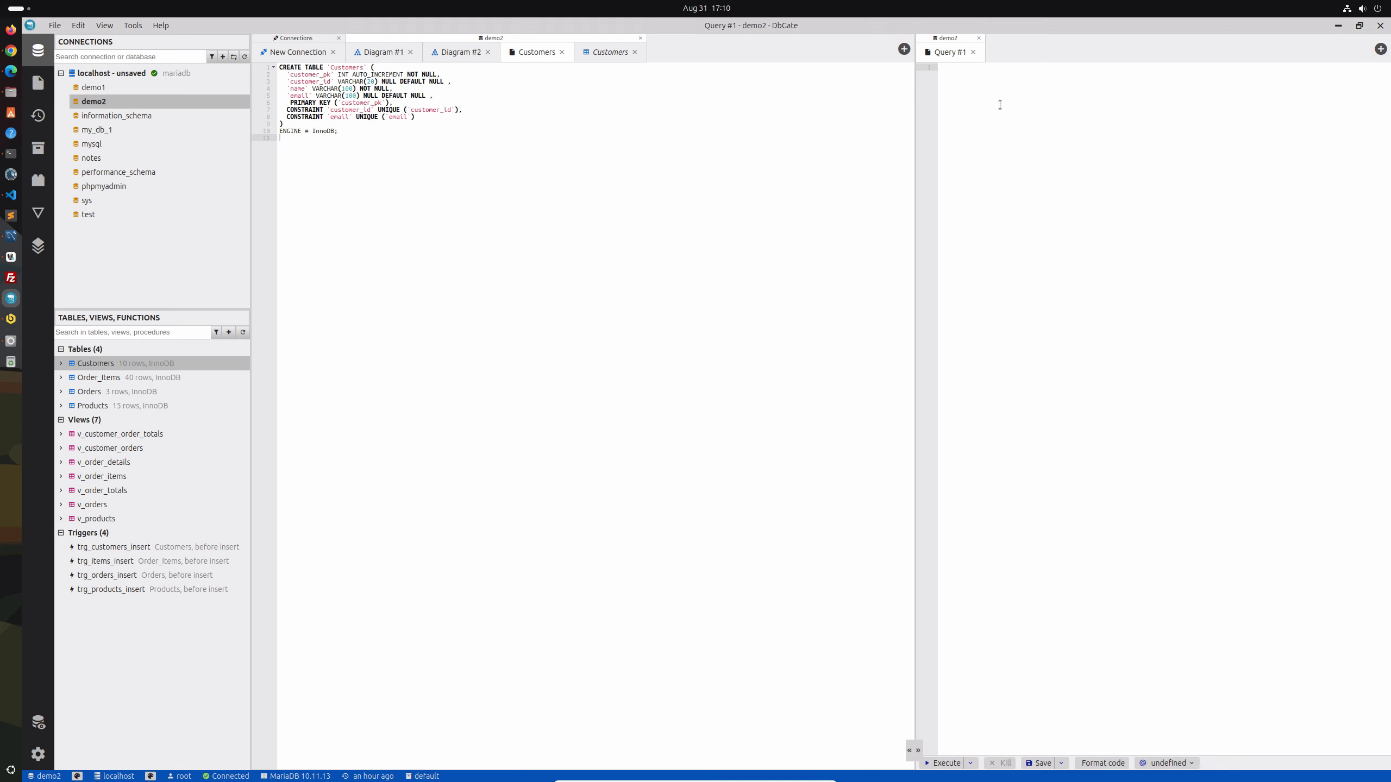
Step: Write the query SELECT * FROM Customers and execute it
{"action": "type", "text": "SELECT * FROM"}
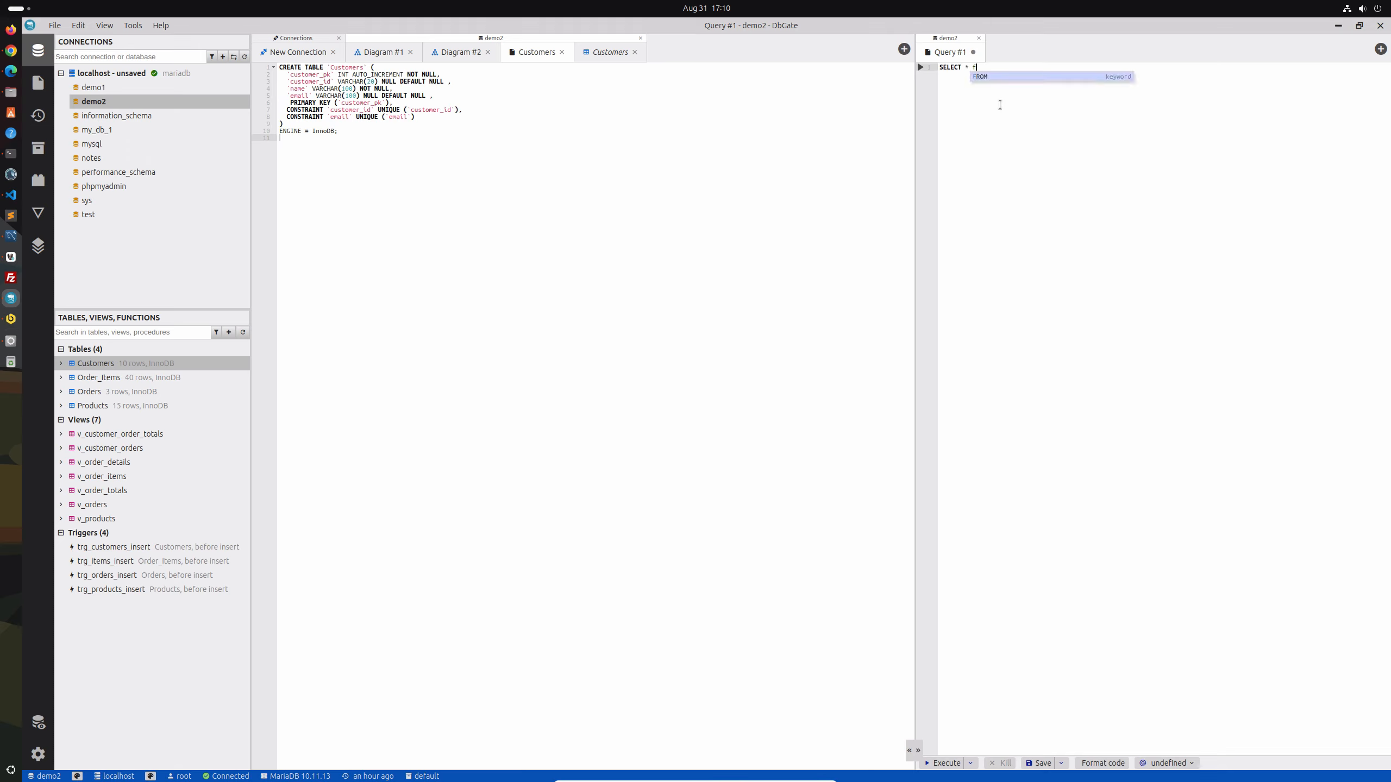
{"action": "type", "text": " Customers"}
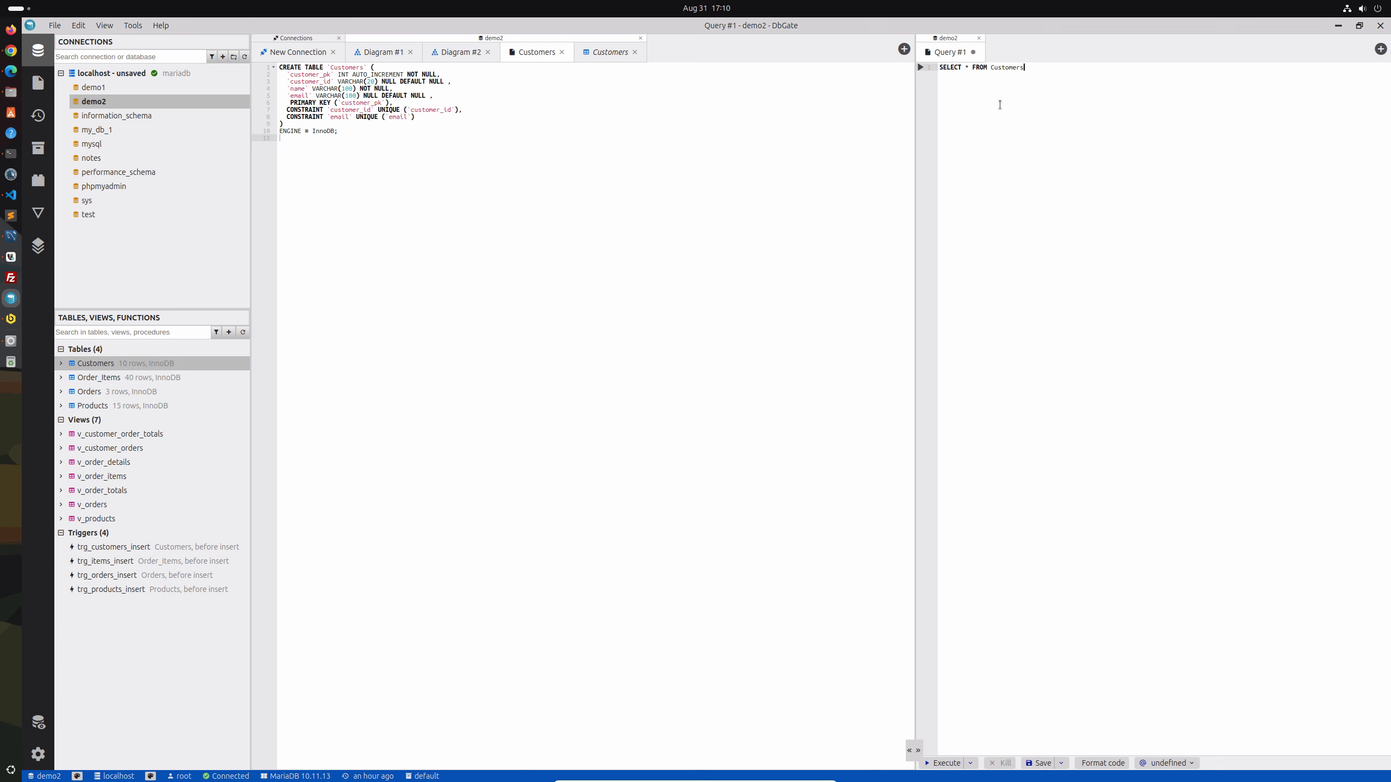
{"action": "left_click", "coordinate": [943, 763]}
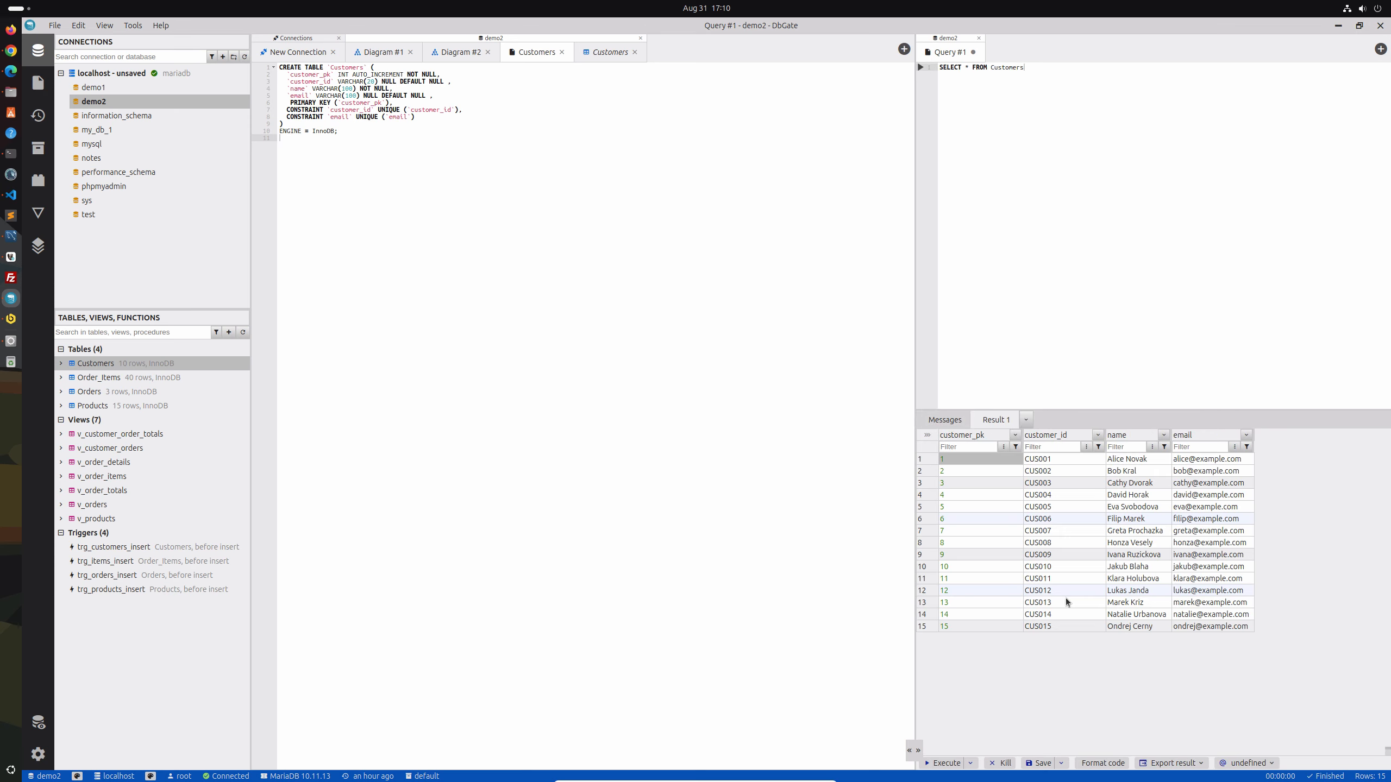
Step: Format the Customers query's code and view the export formats available for its result
{"action": "left_click", "coordinate": [1092, 764]}
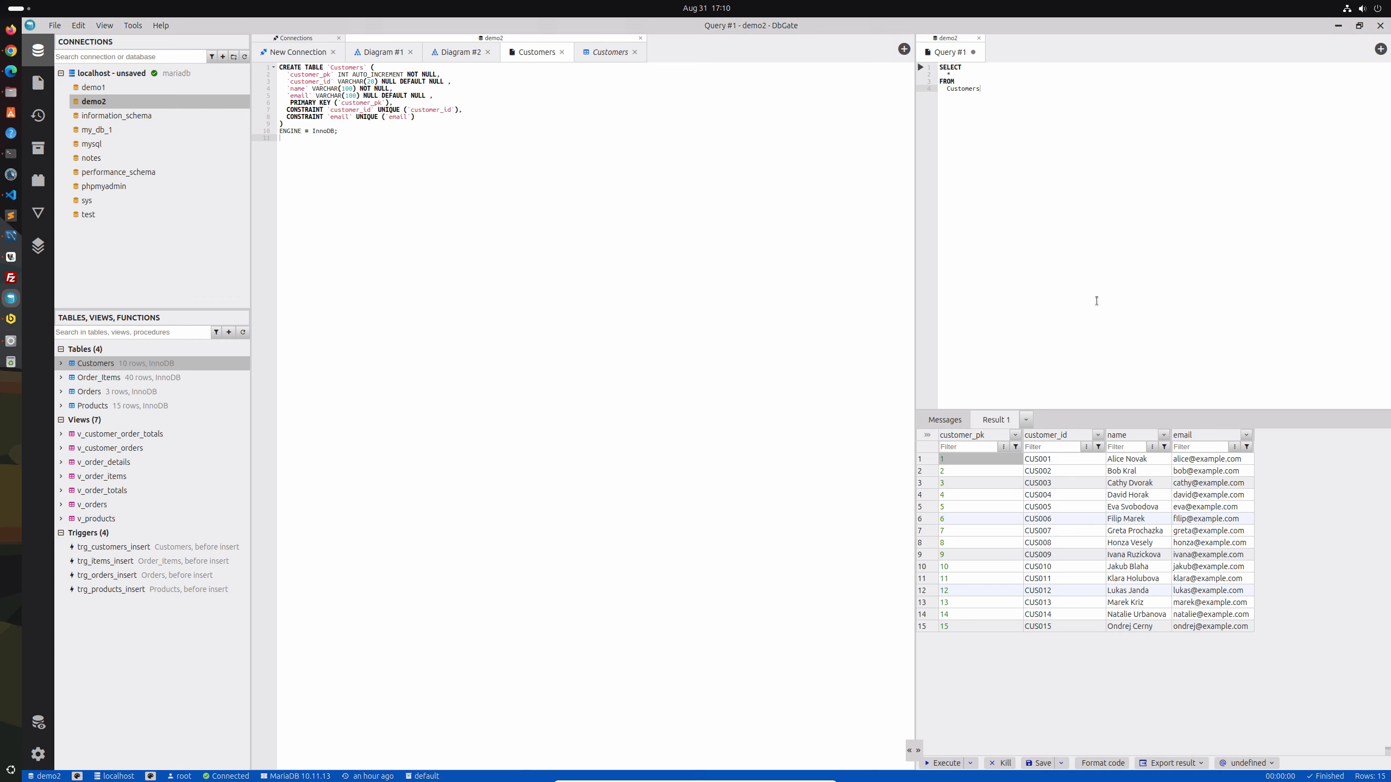
{"action": "left_click", "coordinate": [1200, 763]}
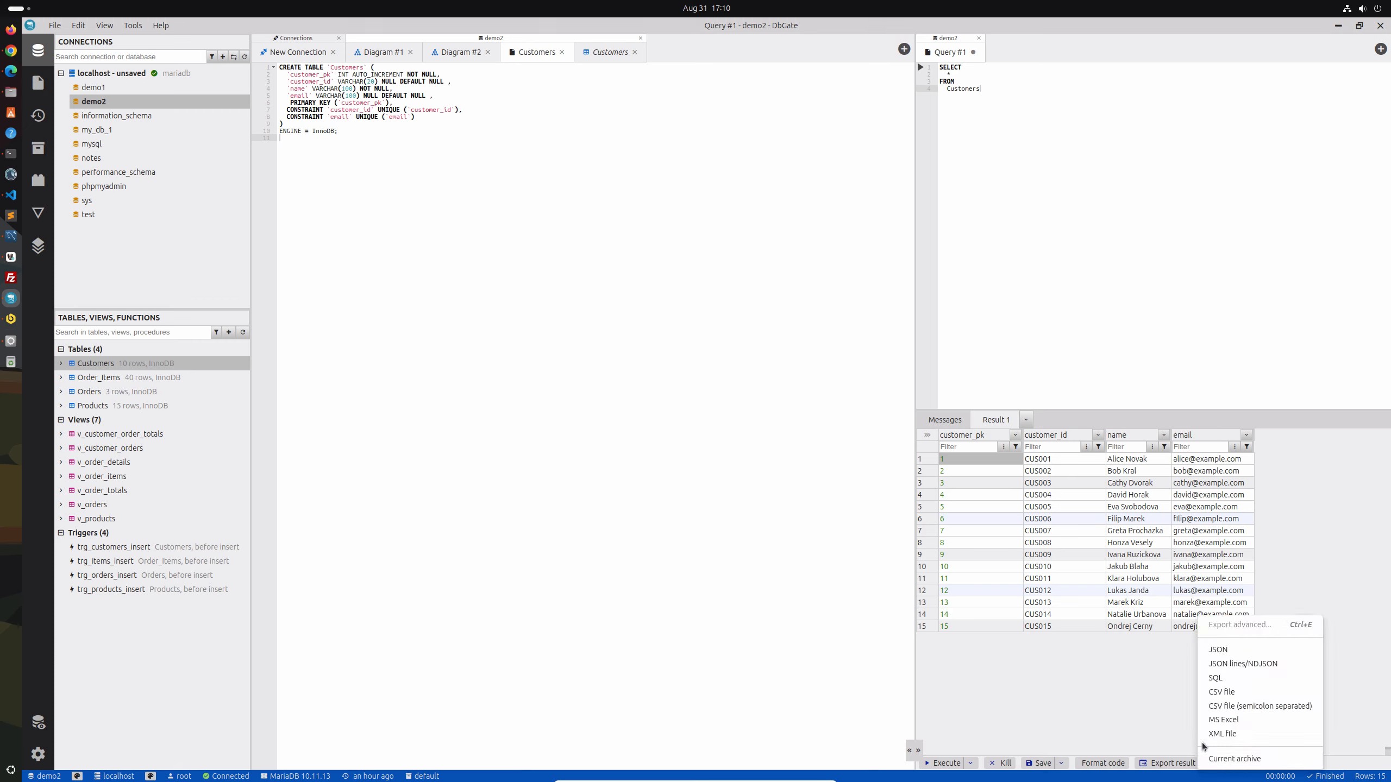
{"action": "left_click", "coordinate": [1235, 735]}
Step: Close the split query pane without saving, and close the Customers SQL definition
{"action": "left_click", "coordinate": [978, 38]}
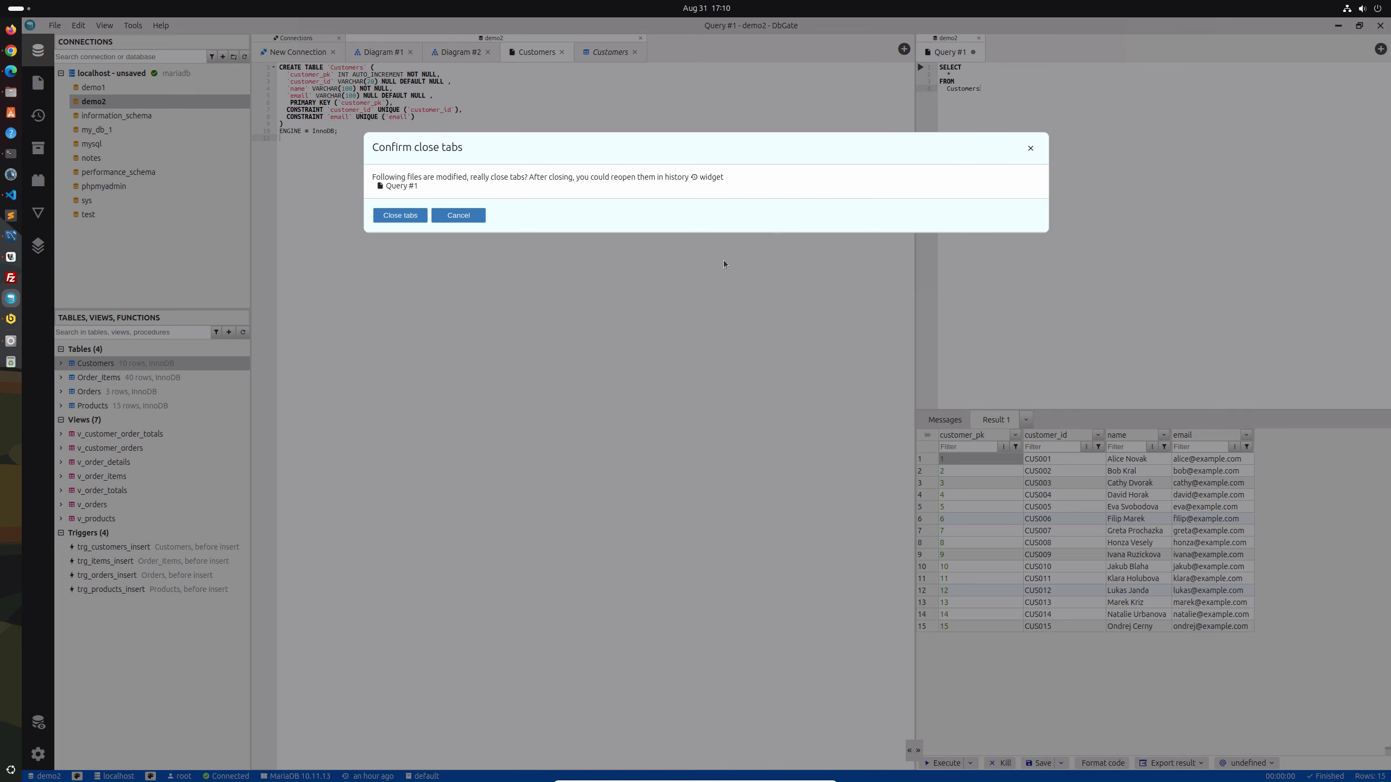
{"action": "left_click", "coordinate": [410, 220]}
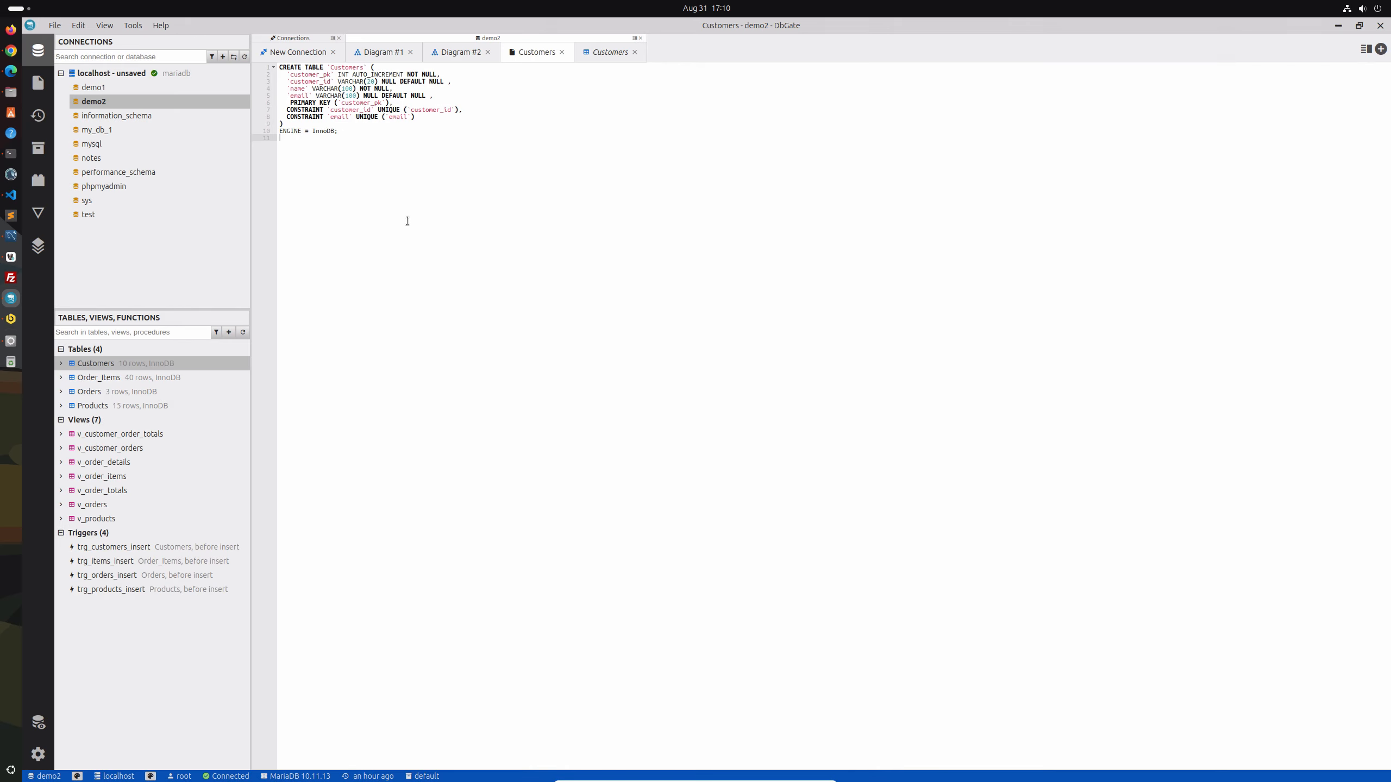
{"action": "left_click", "coordinate": [562, 52]}
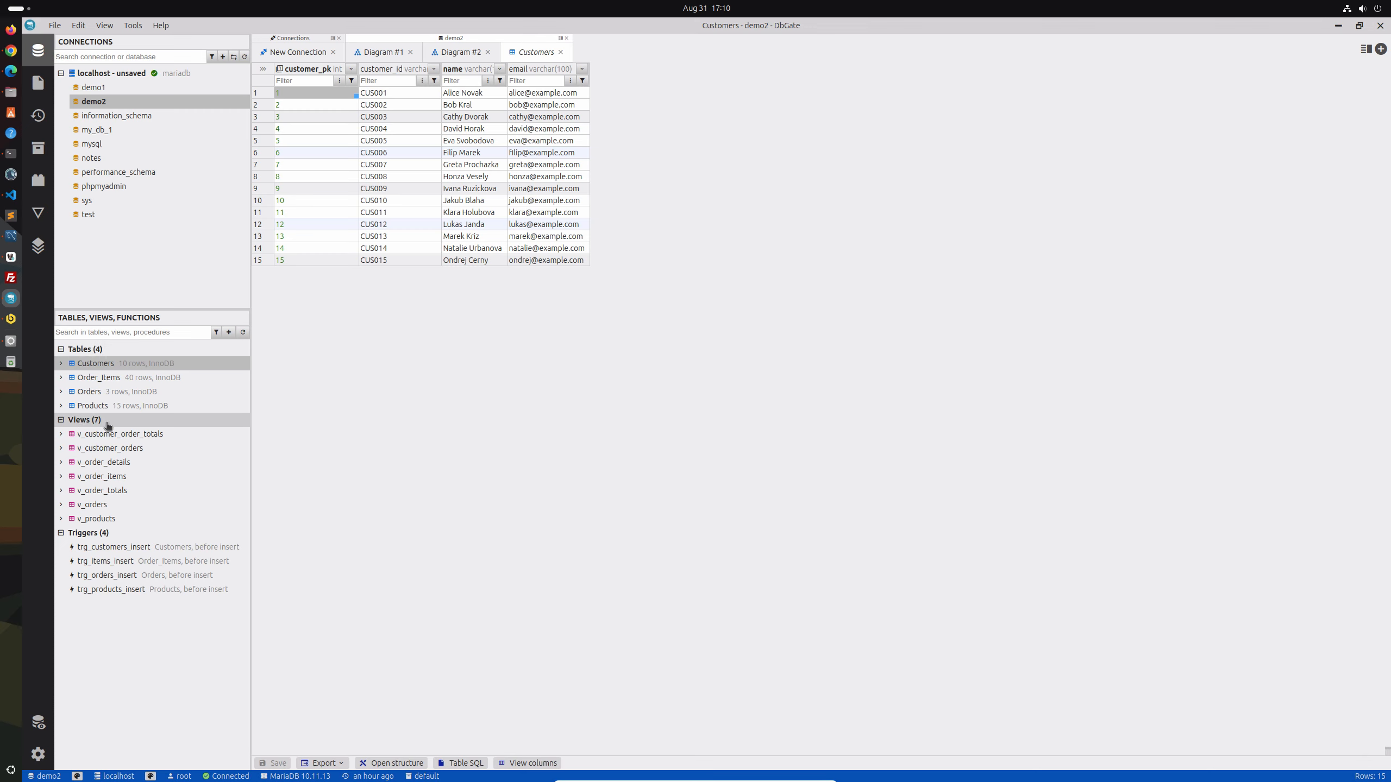
Step: Open the data of the v_customer_orders view
{"action": "right_click", "coordinate": [128, 436]}
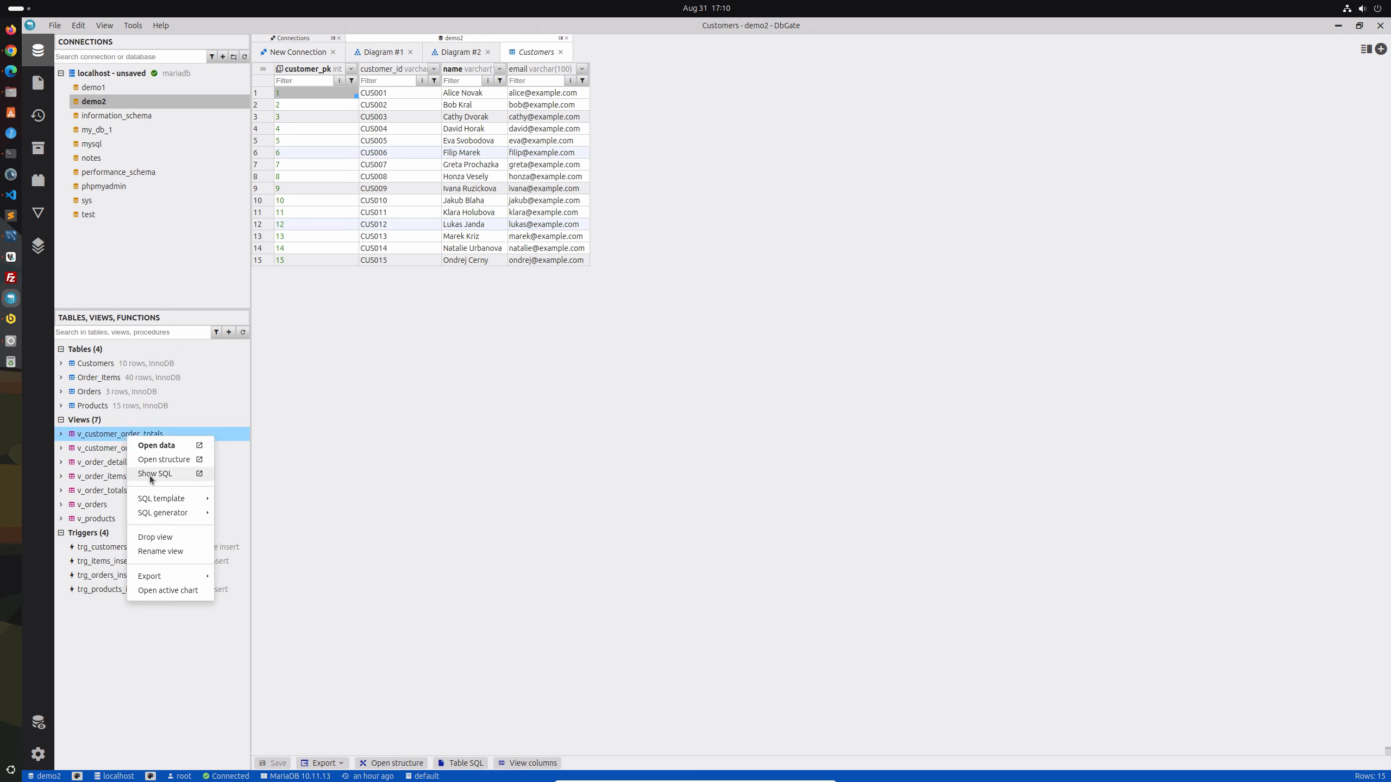
{"action": "left_click", "coordinate": [390, 595]}
{"action": "left_click", "coordinate": [126, 448]}
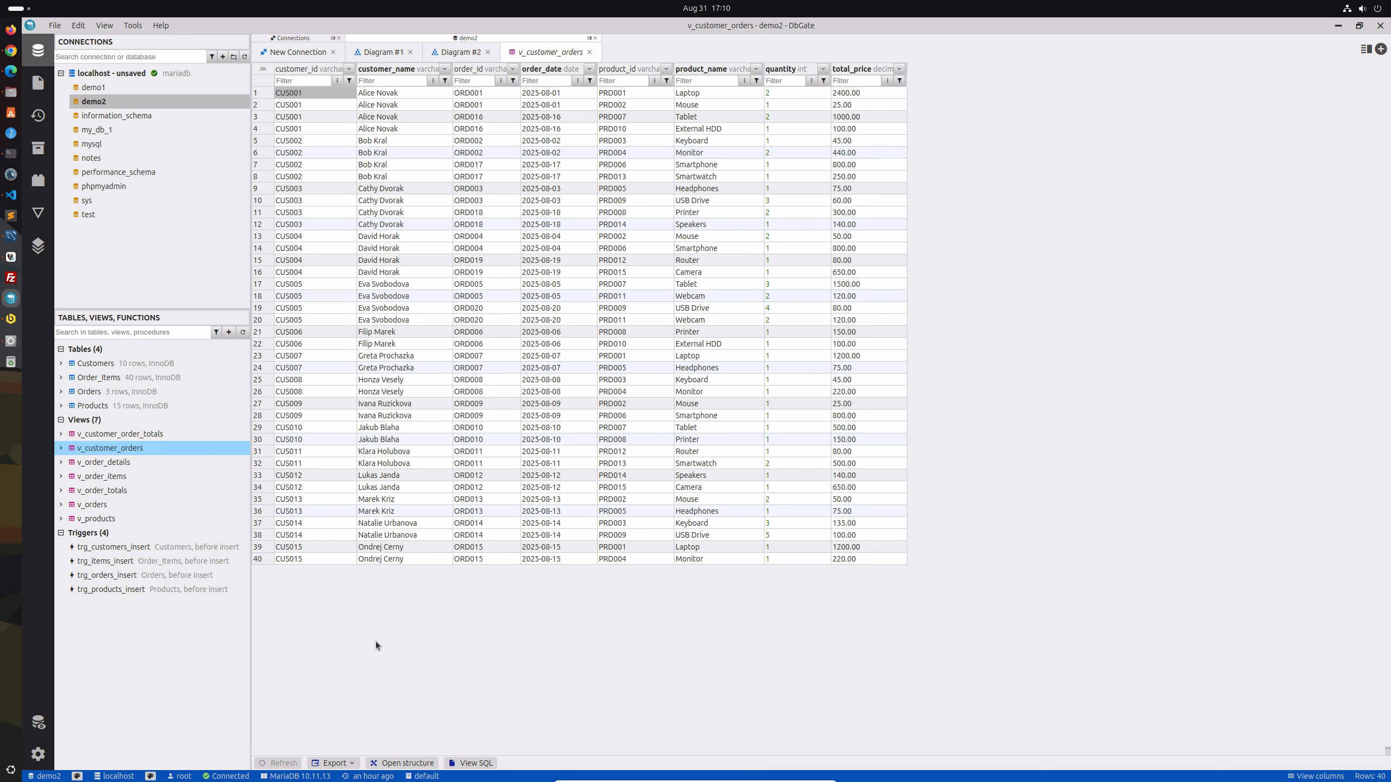
Step: Examine the v_customer_orders view's structure and SQL definition, returning to its data
{"action": "left_click", "coordinate": [395, 764]}
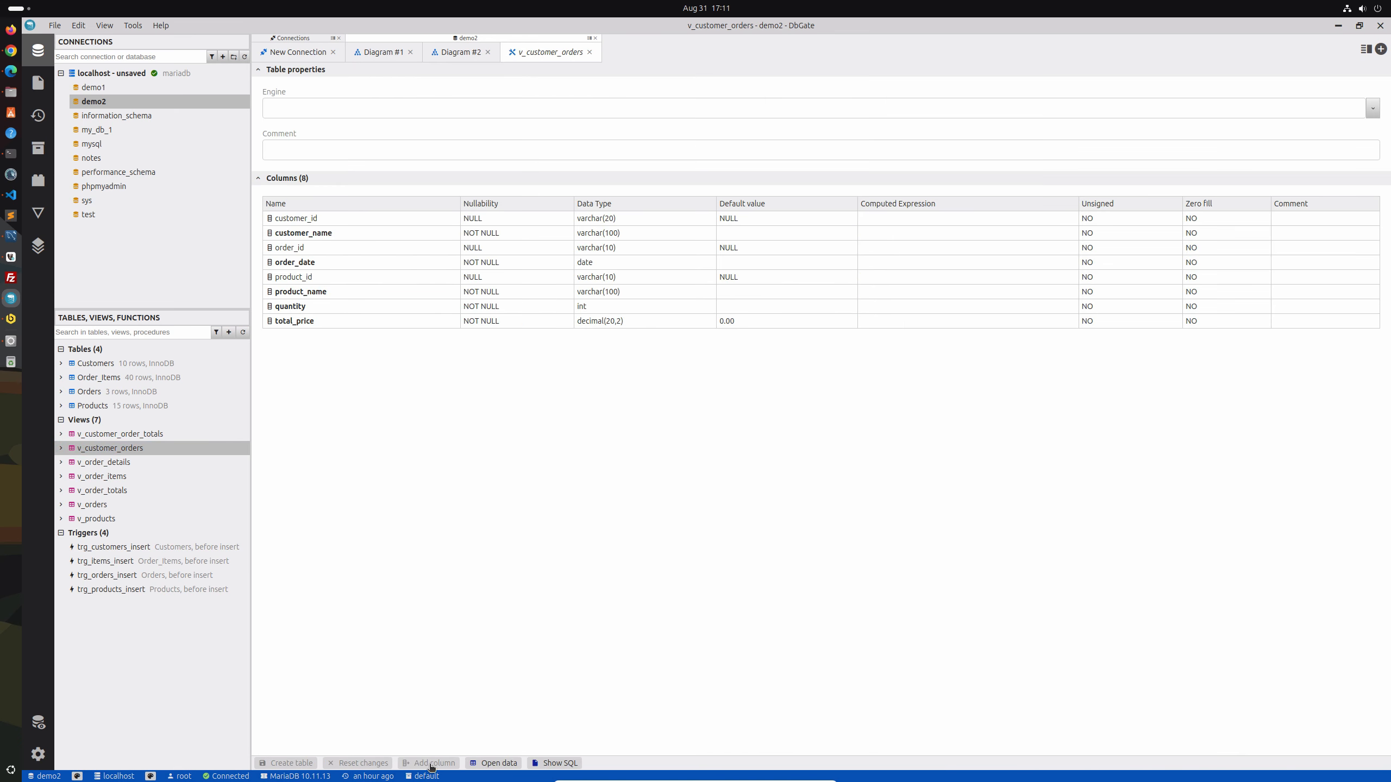
{"action": "left_click", "coordinate": [487, 763]}
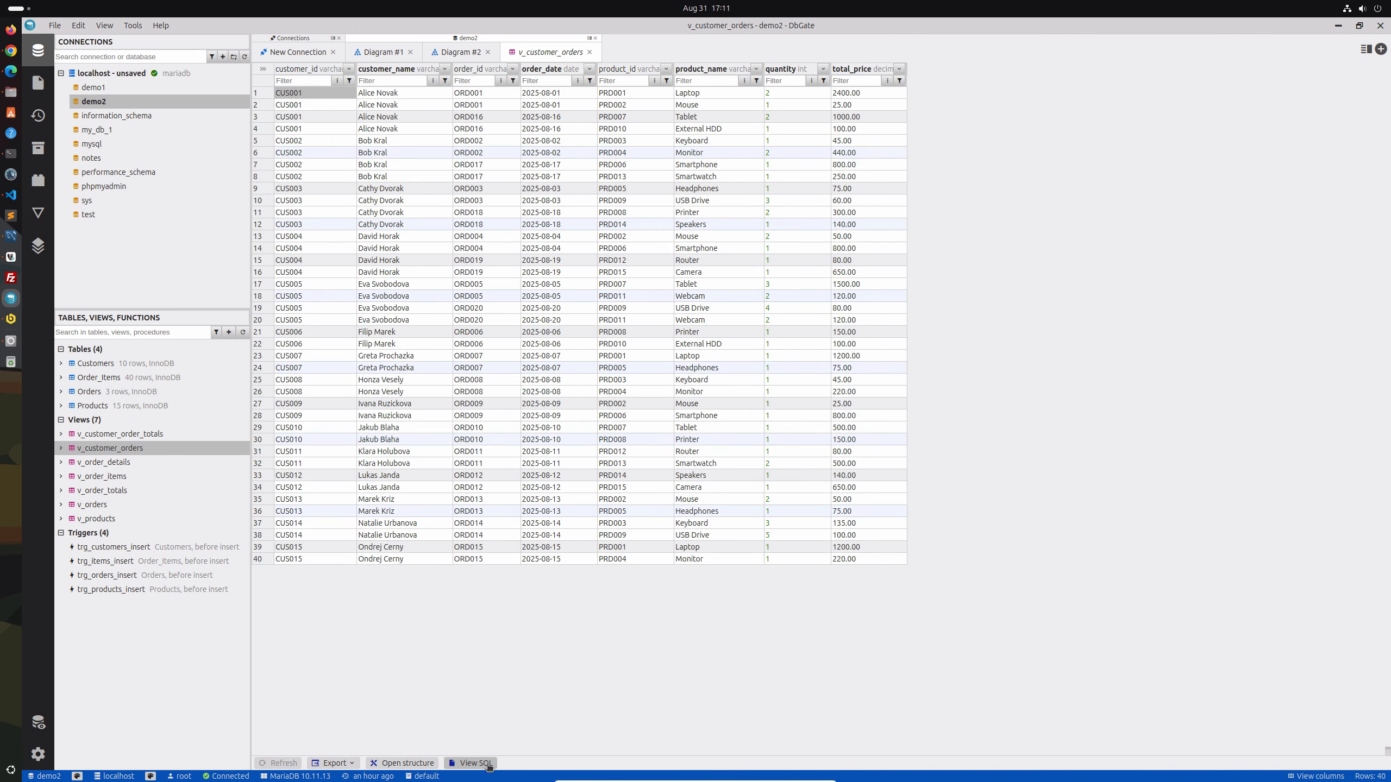
{"action": "left_click", "coordinate": [471, 763]}
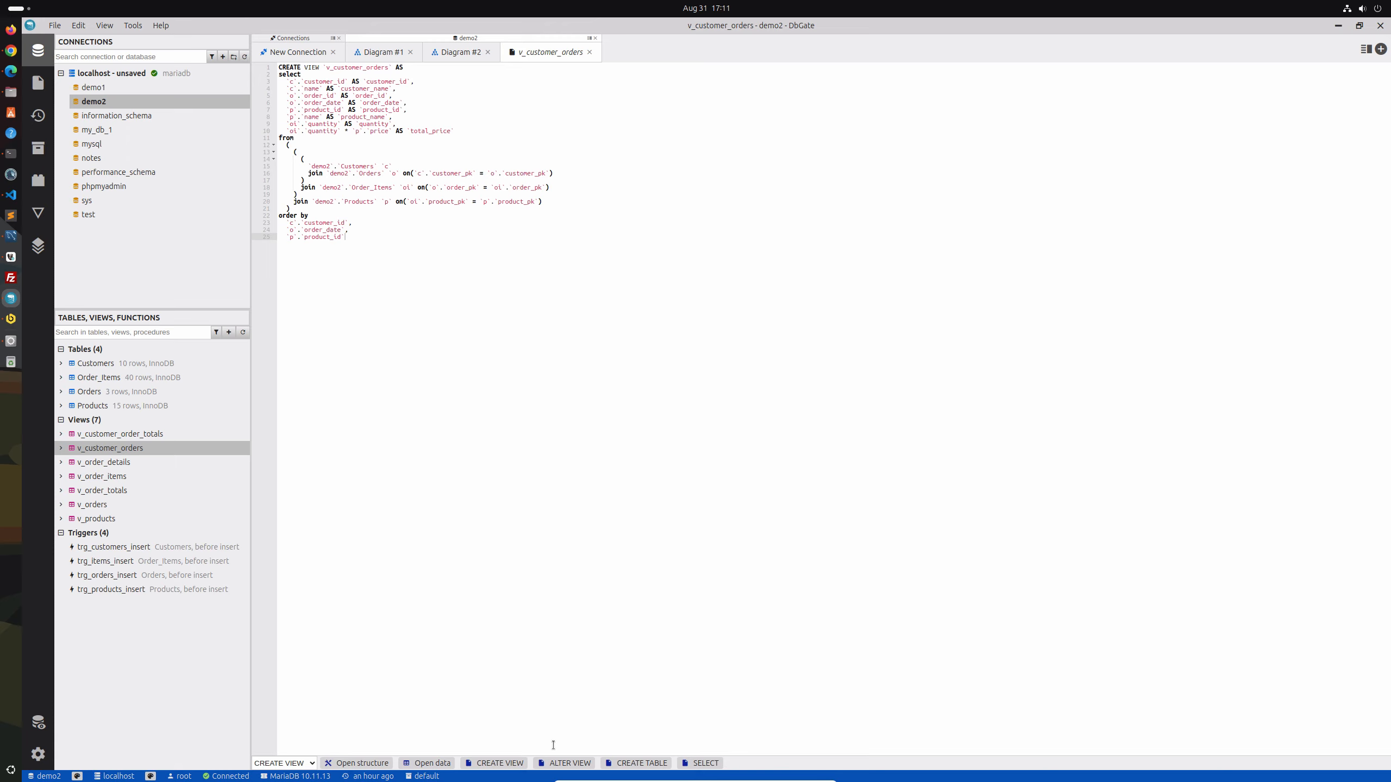
{"action": "left_click", "coordinate": [432, 763]}
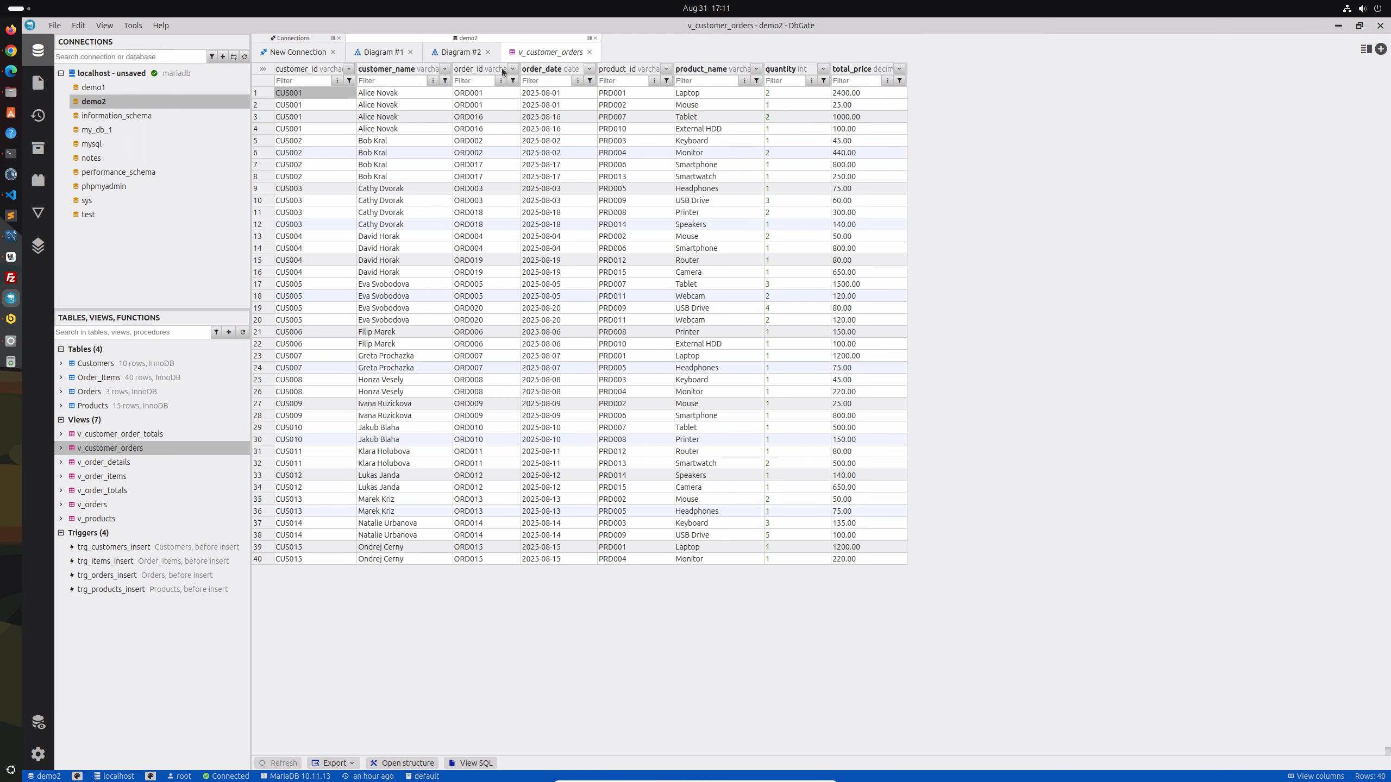
Step: Open an active chart for the v_customer_orders view
{"action": "left_click", "coordinate": [551, 53]}
{"action": "right_click", "coordinate": [551, 53]}
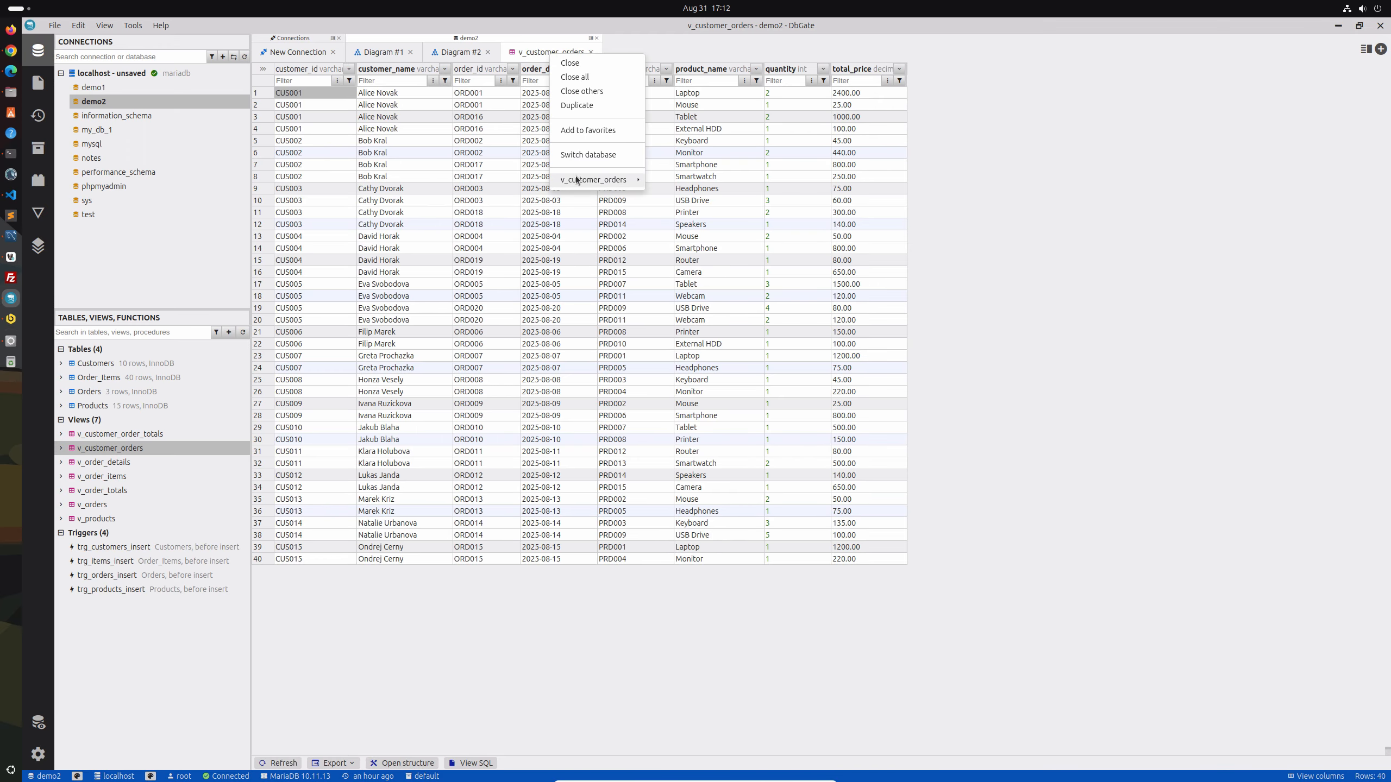
{"action": "mouse_move", "coordinate": [576, 180]}
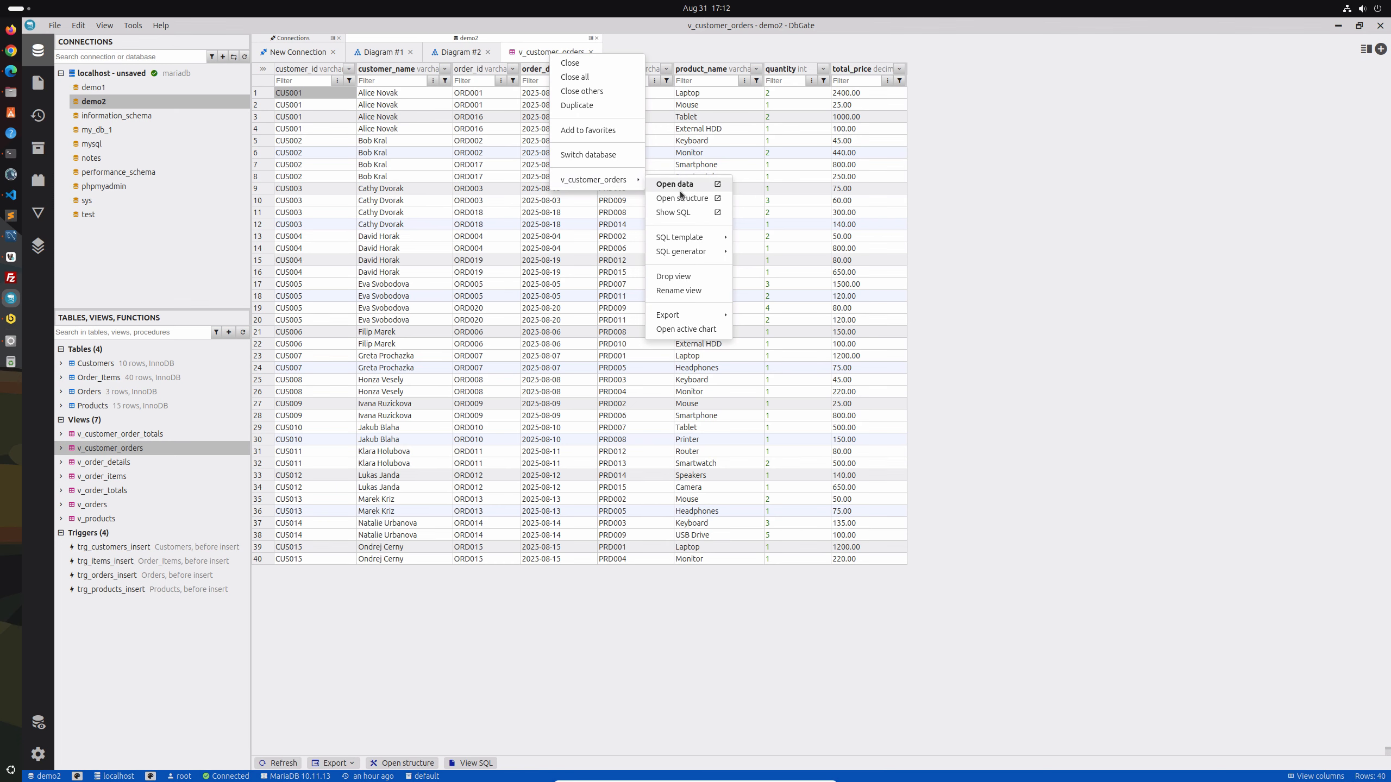
{"action": "mouse_move", "coordinate": [697, 321]}
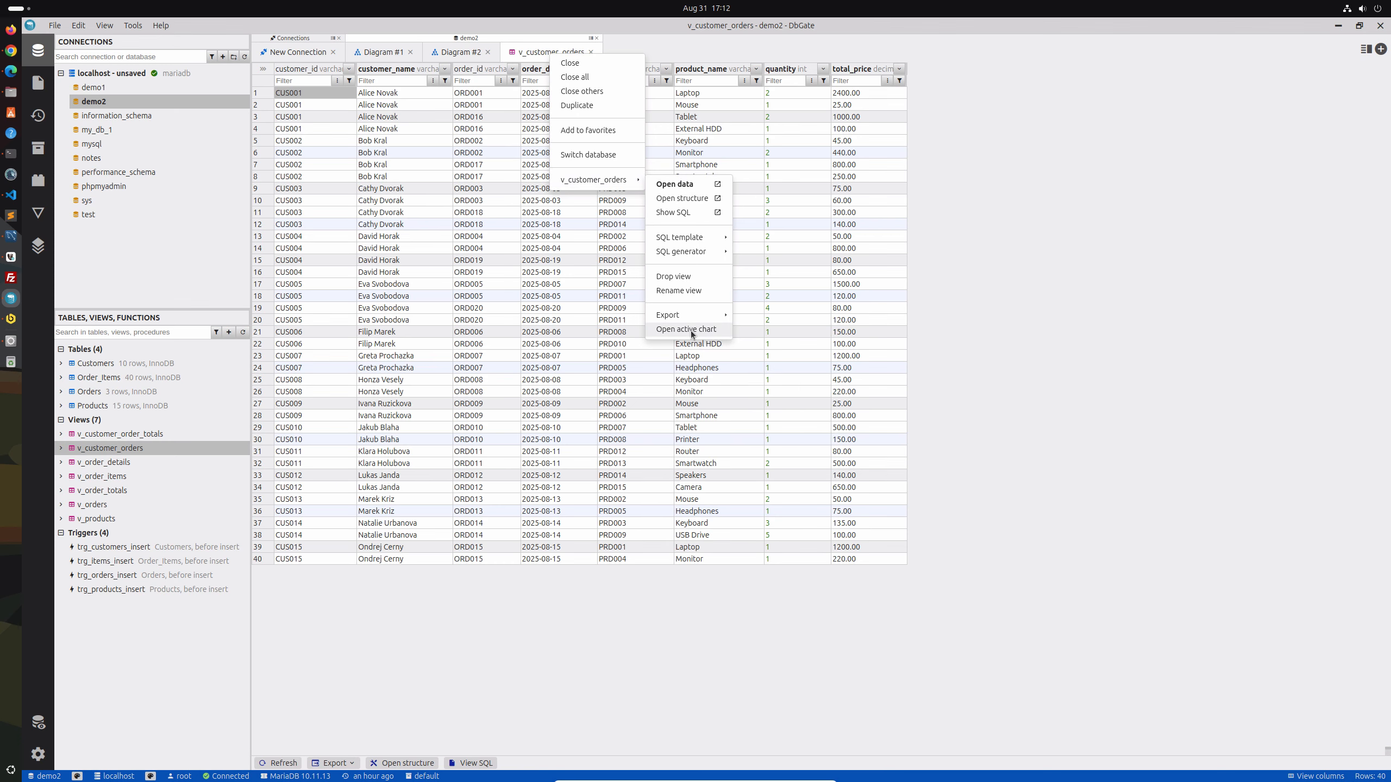
{"action": "left_click", "coordinate": [691, 329]}
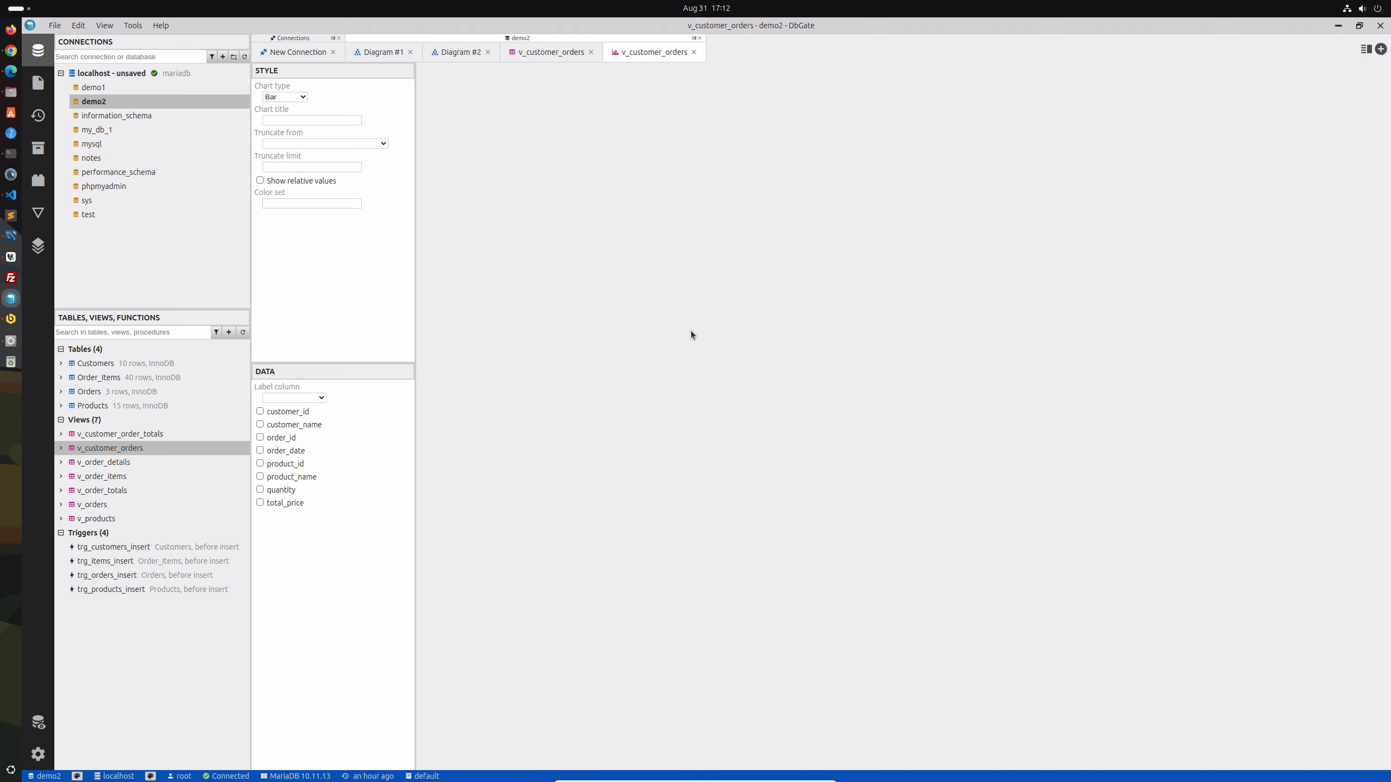
Step: Chart the quantity column with customer_name as the label column
{"action": "left_click", "coordinate": [314, 399]}
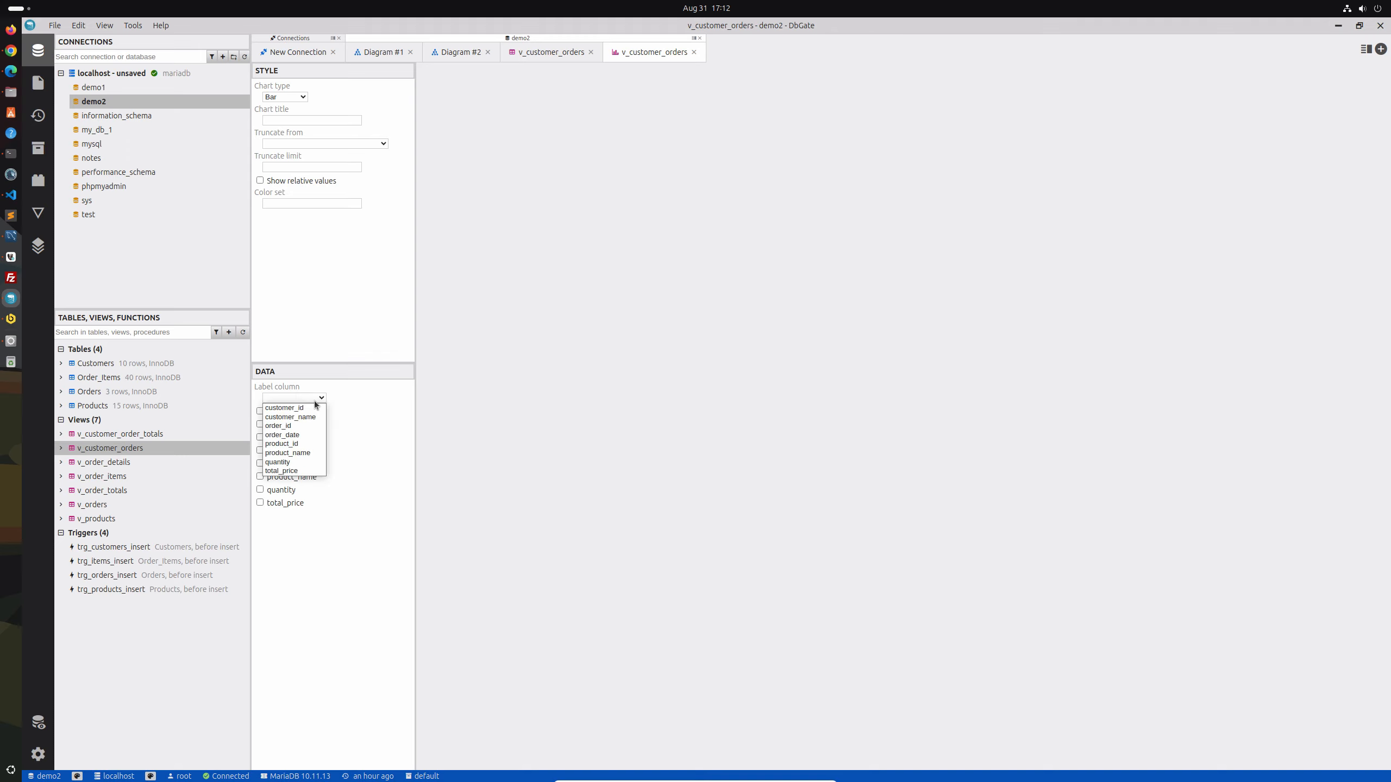
{"action": "left_click", "coordinate": [304, 418]}
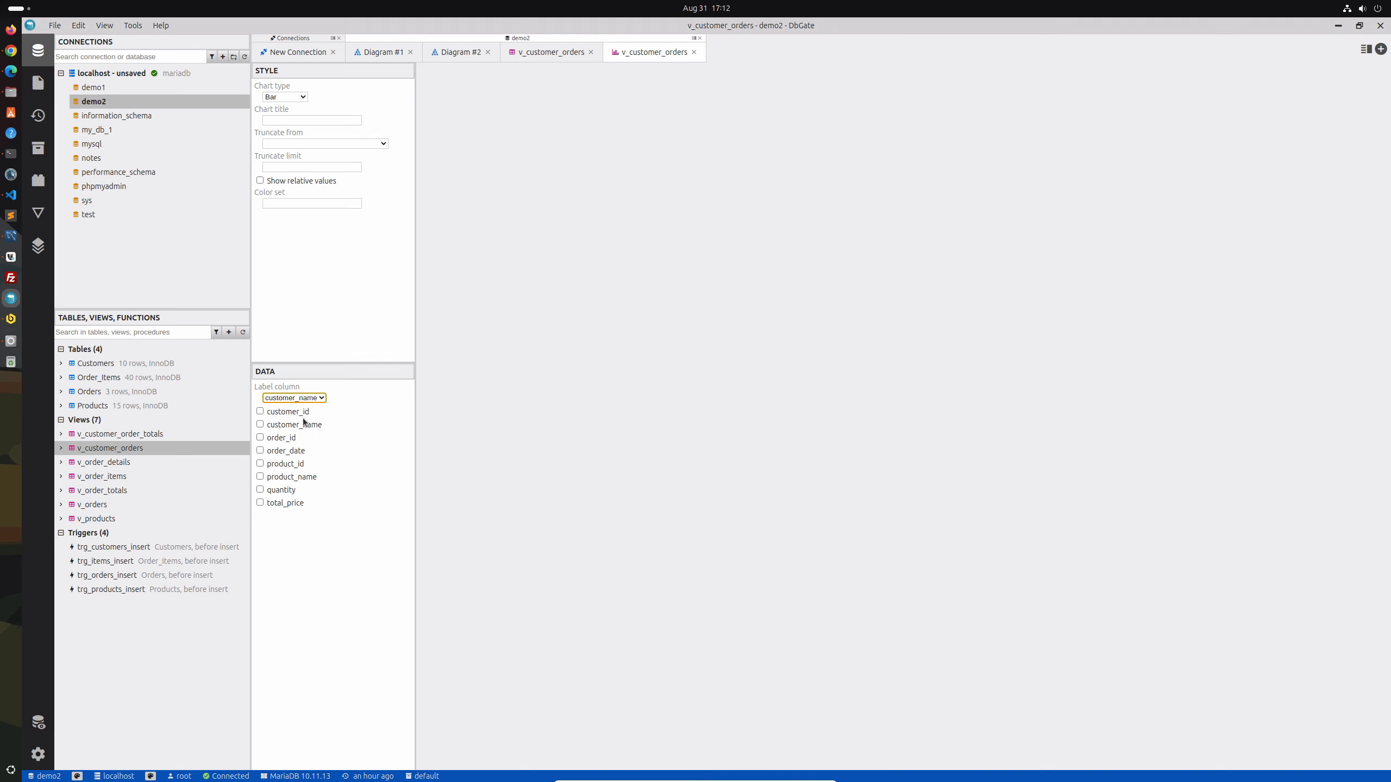
{"action": "left_click", "coordinate": [261, 490]}
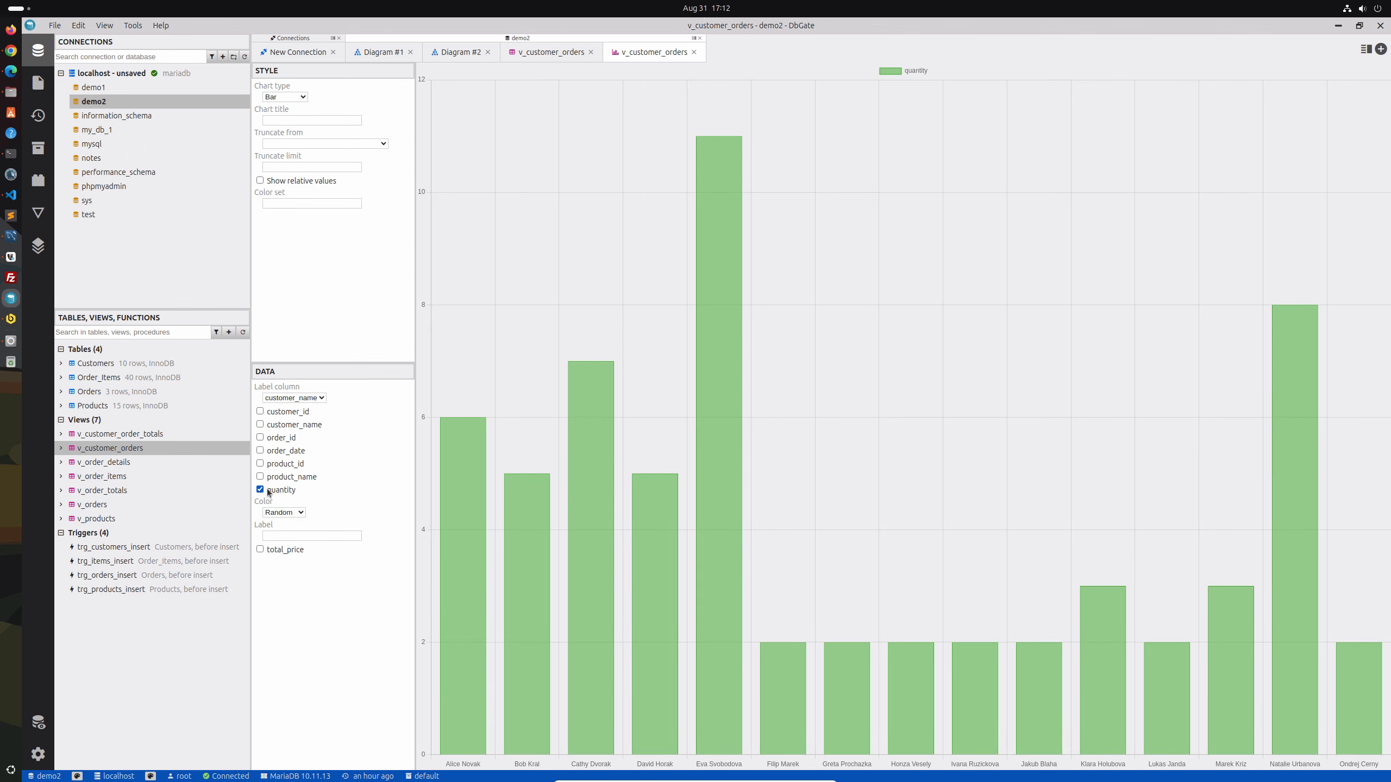
Step: Preview the quantity chart as a Line chart, returning it to the Bar type
{"action": "left_click", "coordinate": [270, 99]}
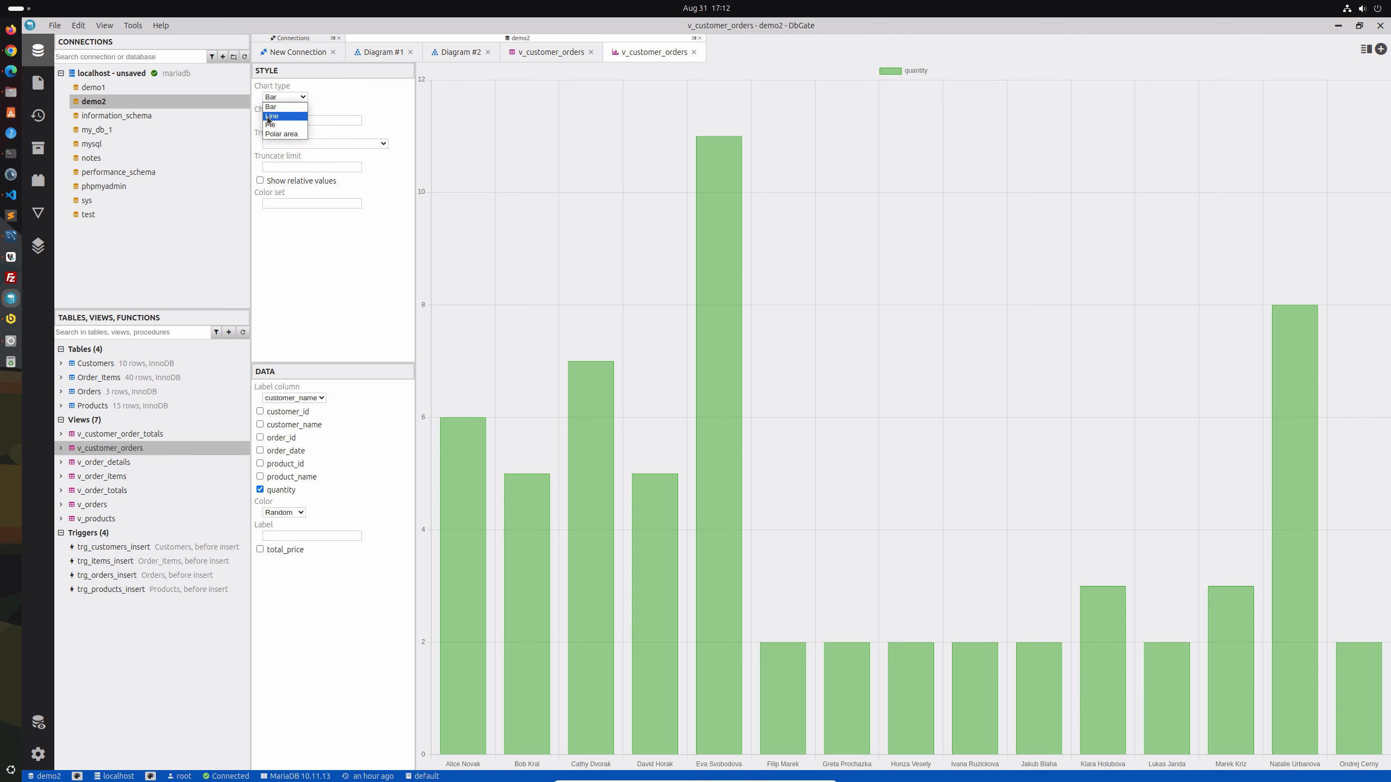
{"action": "left_click", "coordinate": [276, 116]}
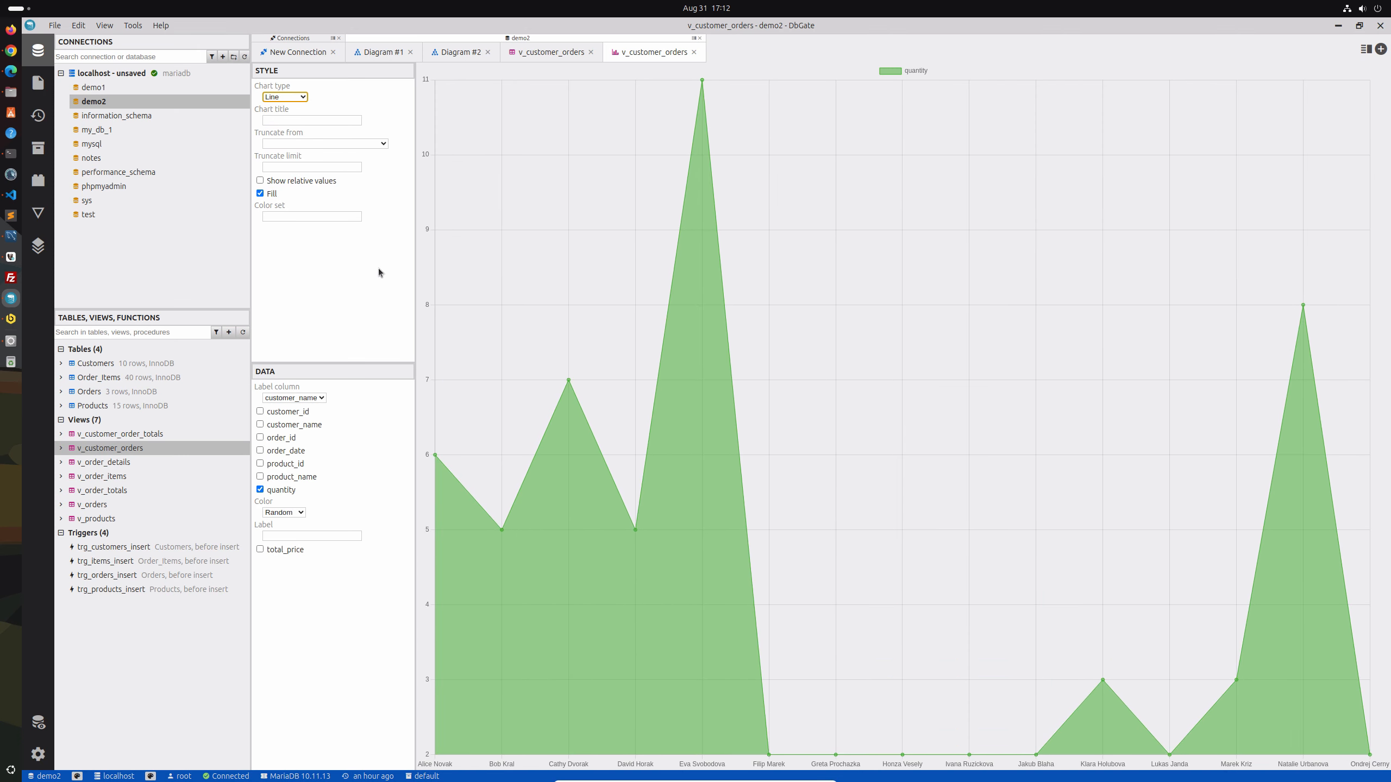
{"action": "left_click", "coordinate": [285, 96]}
{"action": "left_click", "coordinate": [277, 107]}
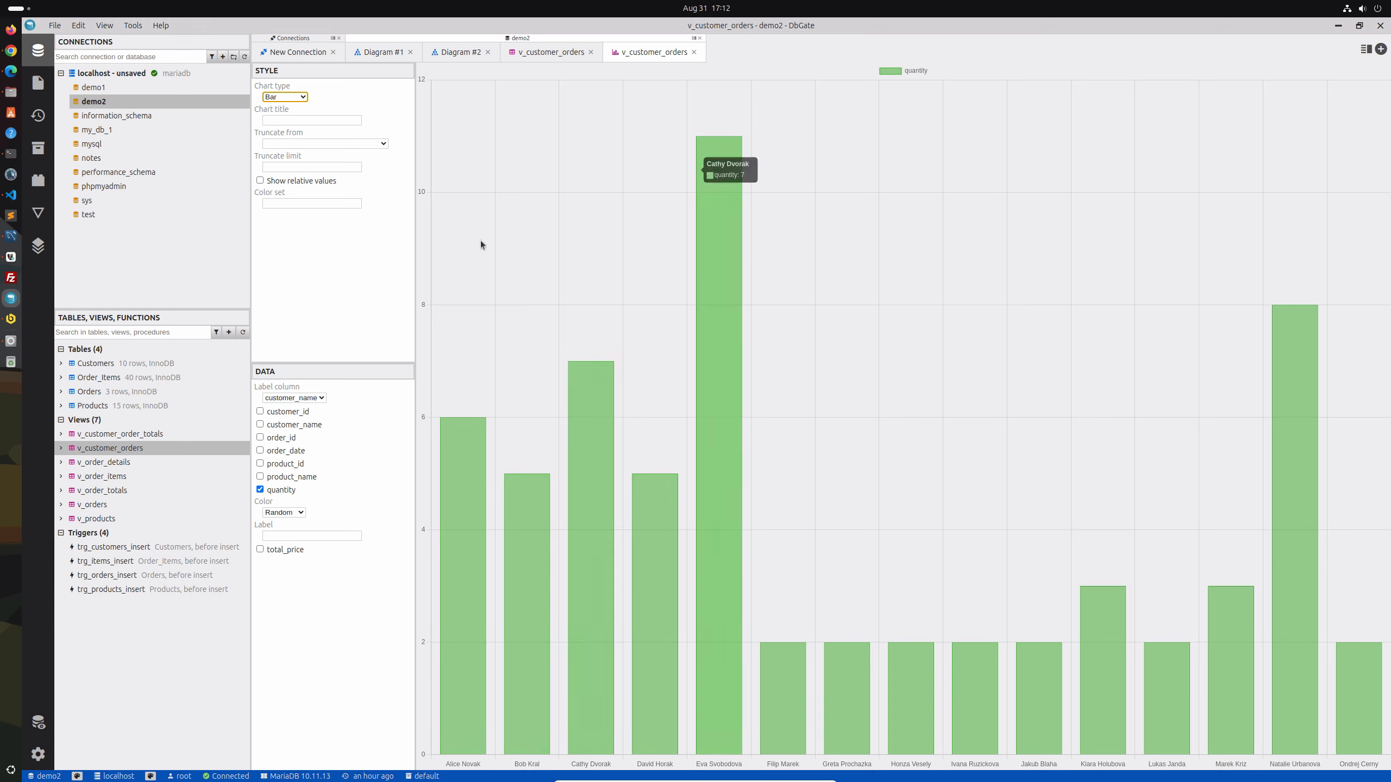
Step: Show the quantity chart as a Pie chart and inspect the values of individual slices
{"action": "left_click", "coordinate": [281, 98]}
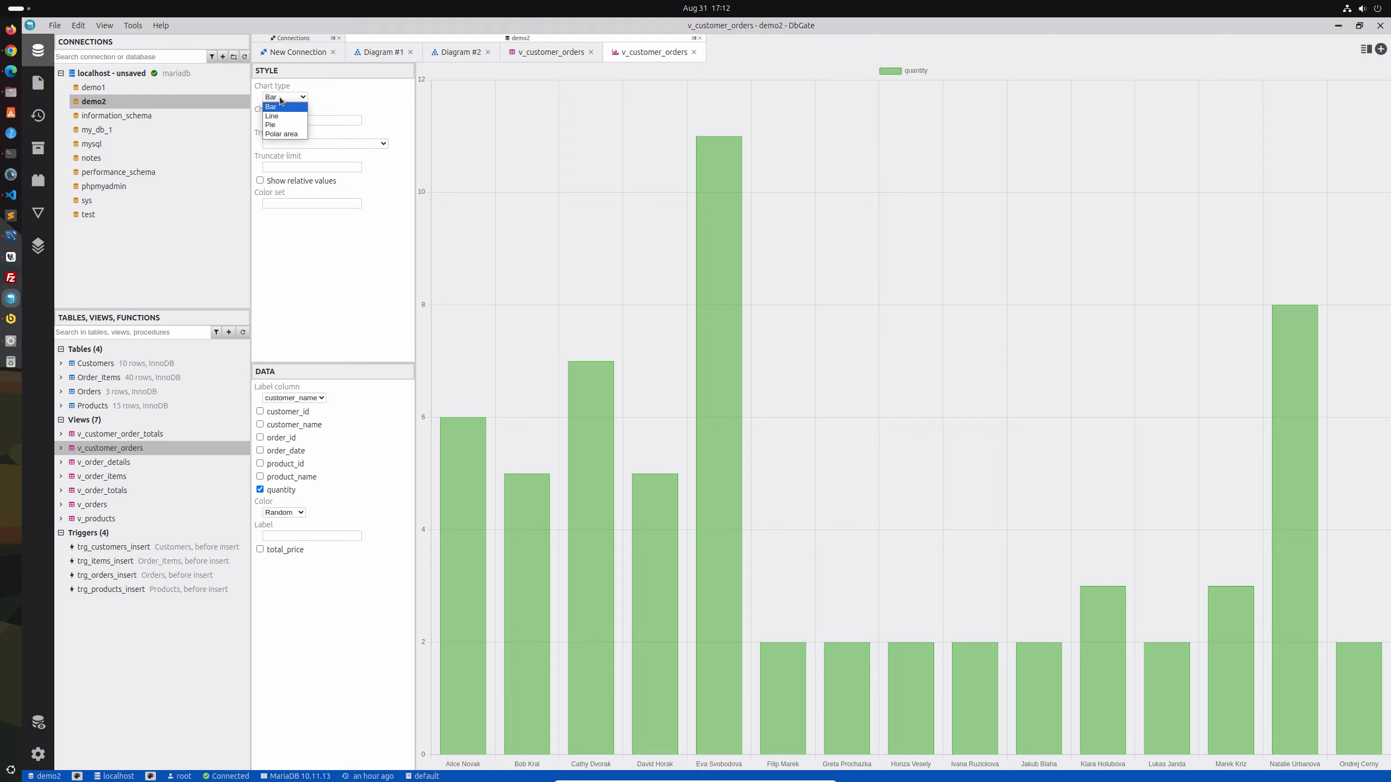
{"action": "left_click", "coordinate": [282, 125]}
{"action": "mouse_move", "coordinate": [662, 295]}
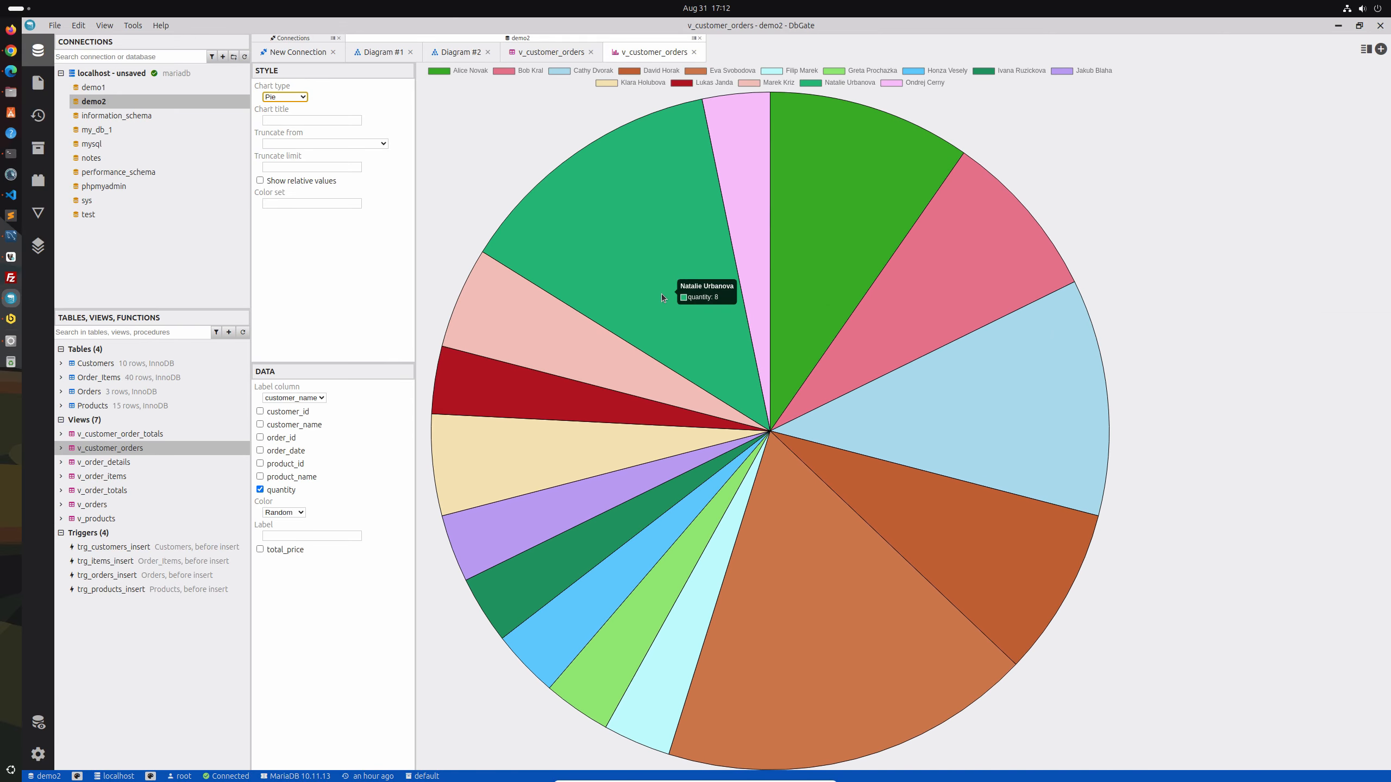
{"action": "mouse_move", "coordinate": [760, 243]}
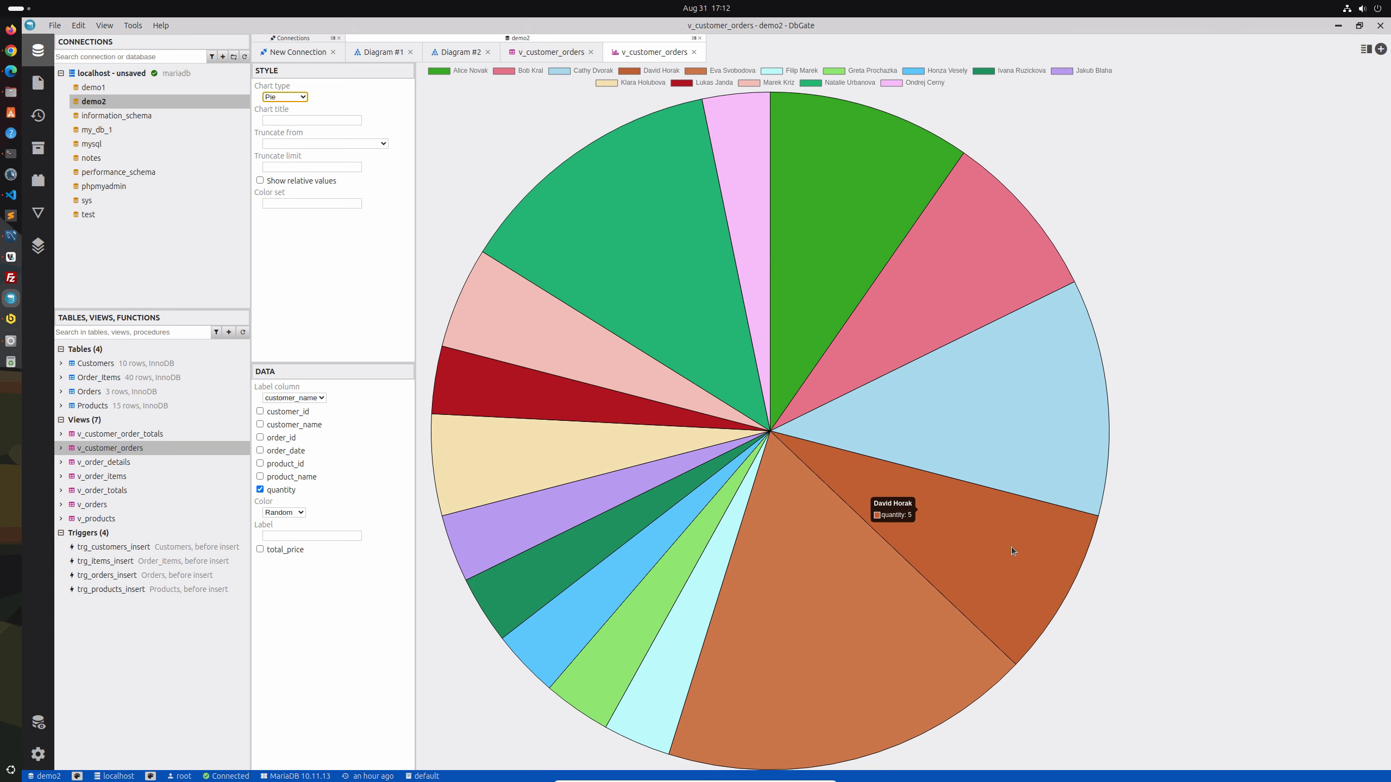
Step: Preview the quantity chart as Polar area, returning it to the Bar type
{"action": "left_click", "coordinate": [285, 97]}
{"action": "left_click", "coordinate": [281, 133]}
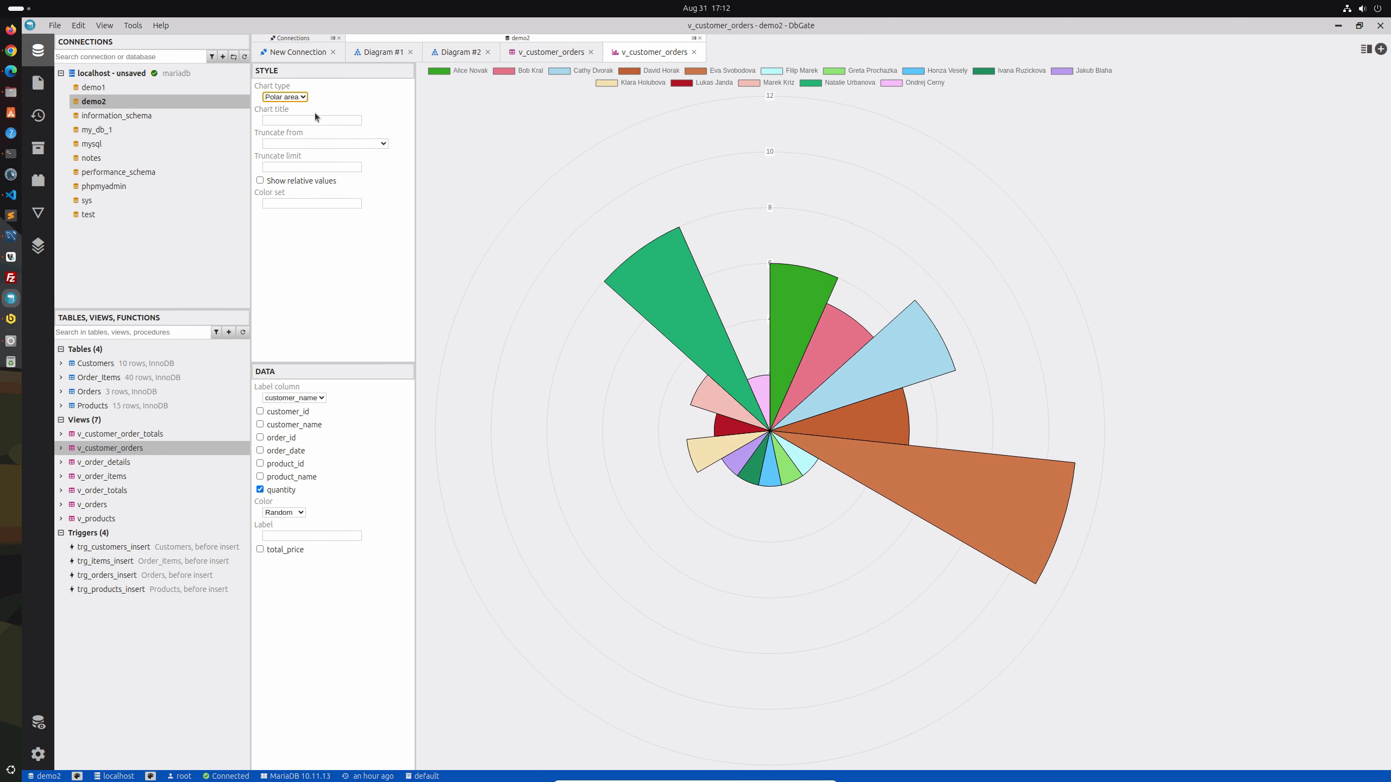
{"action": "left_click", "coordinate": [294, 103]}
{"action": "left_click", "coordinate": [282, 108]}
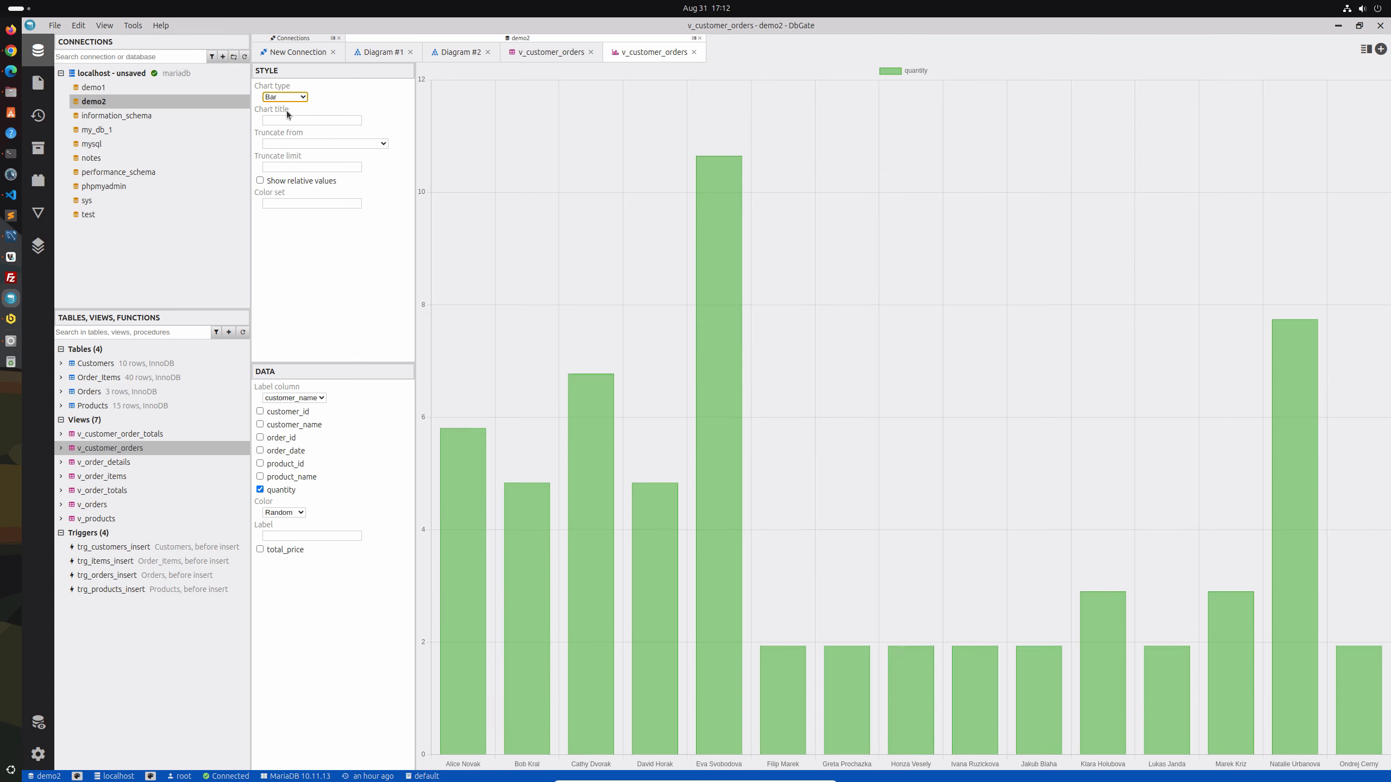
Step: Chart quantity with product_name as the label column and inspect the values of individual product bars
{"action": "left_click", "coordinate": [260, 490]}
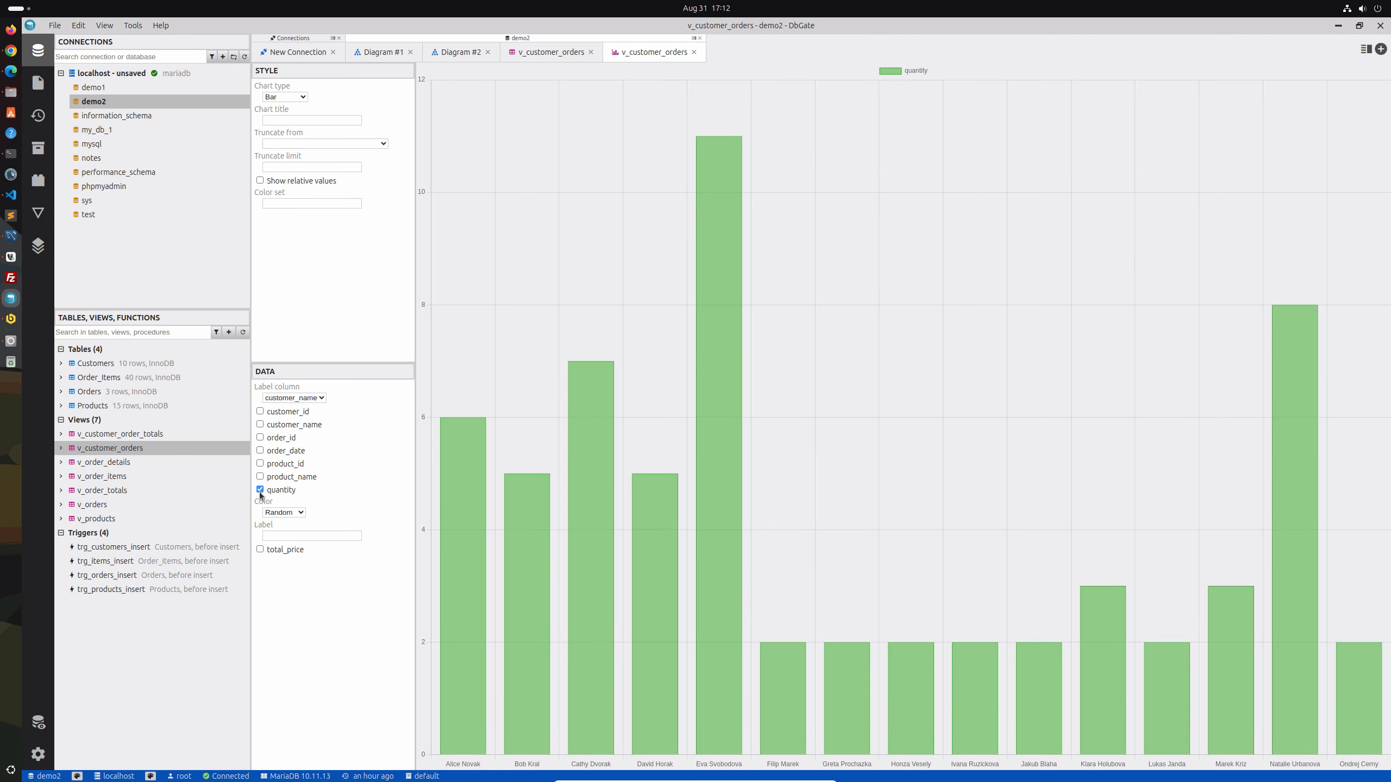
{"action": "left_click", "coordinate": [282, 400]}
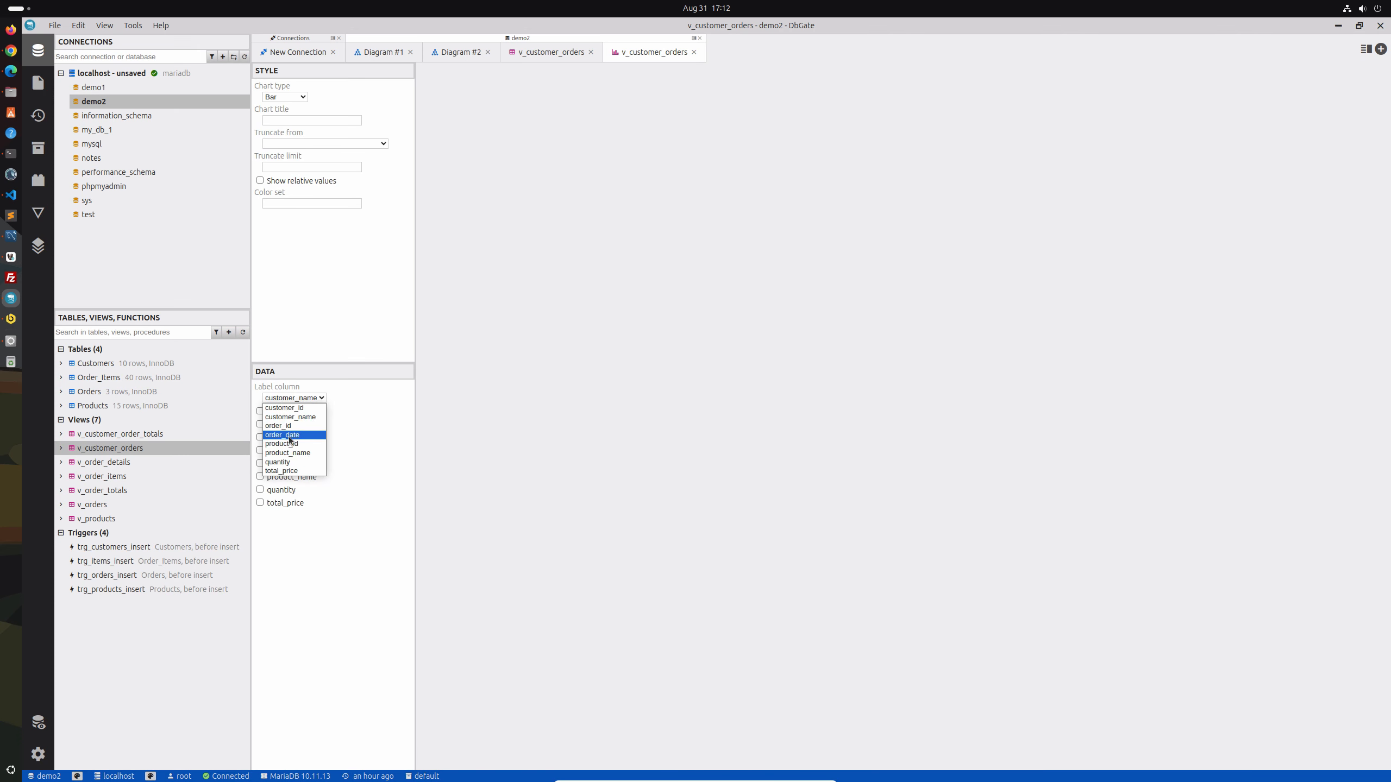
{"action": "left_click", "coordinate": [294, 453]}
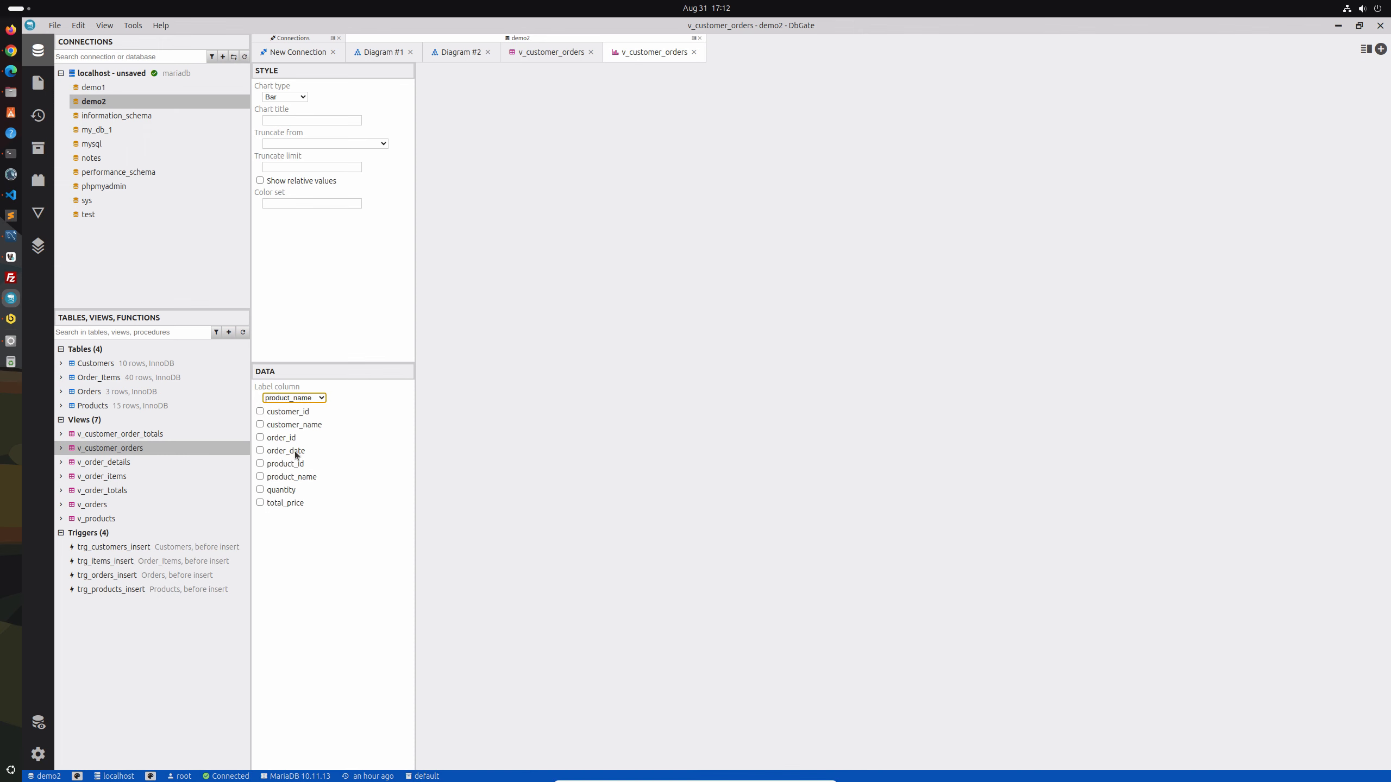
{"action": "left_click", "coordinate": [261, 491]}
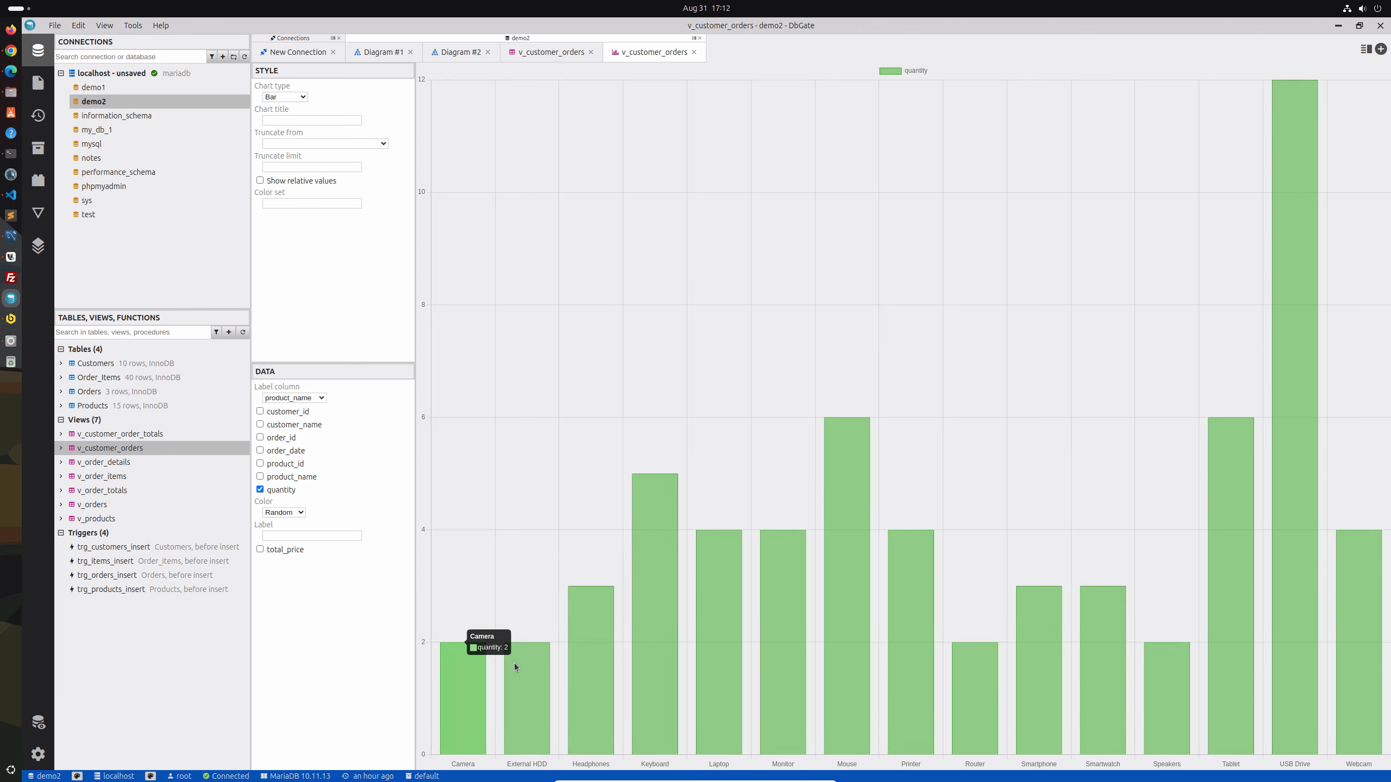
{"action": "mouse_move", "coordinate": [568, 666]}
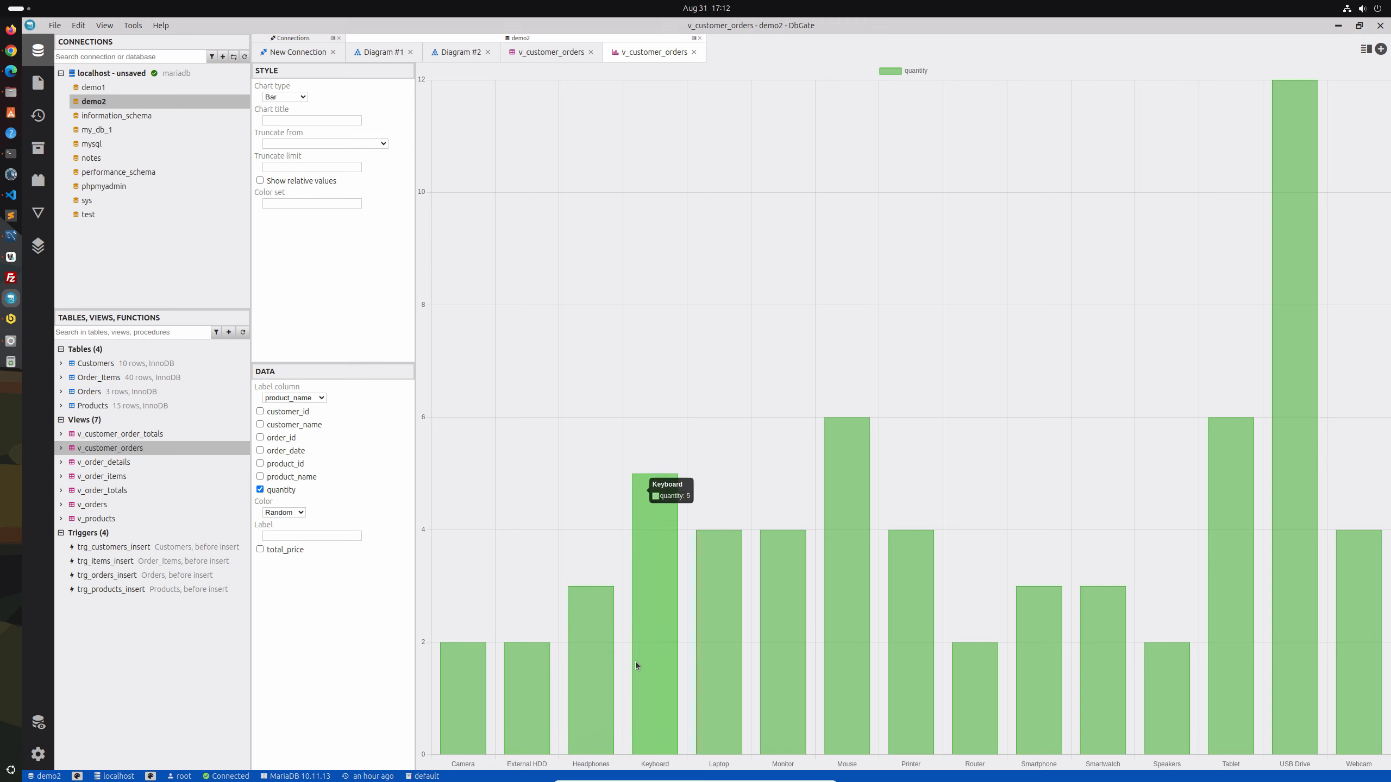
{"action": "mouse_move", "coordinate": [706, 651]}
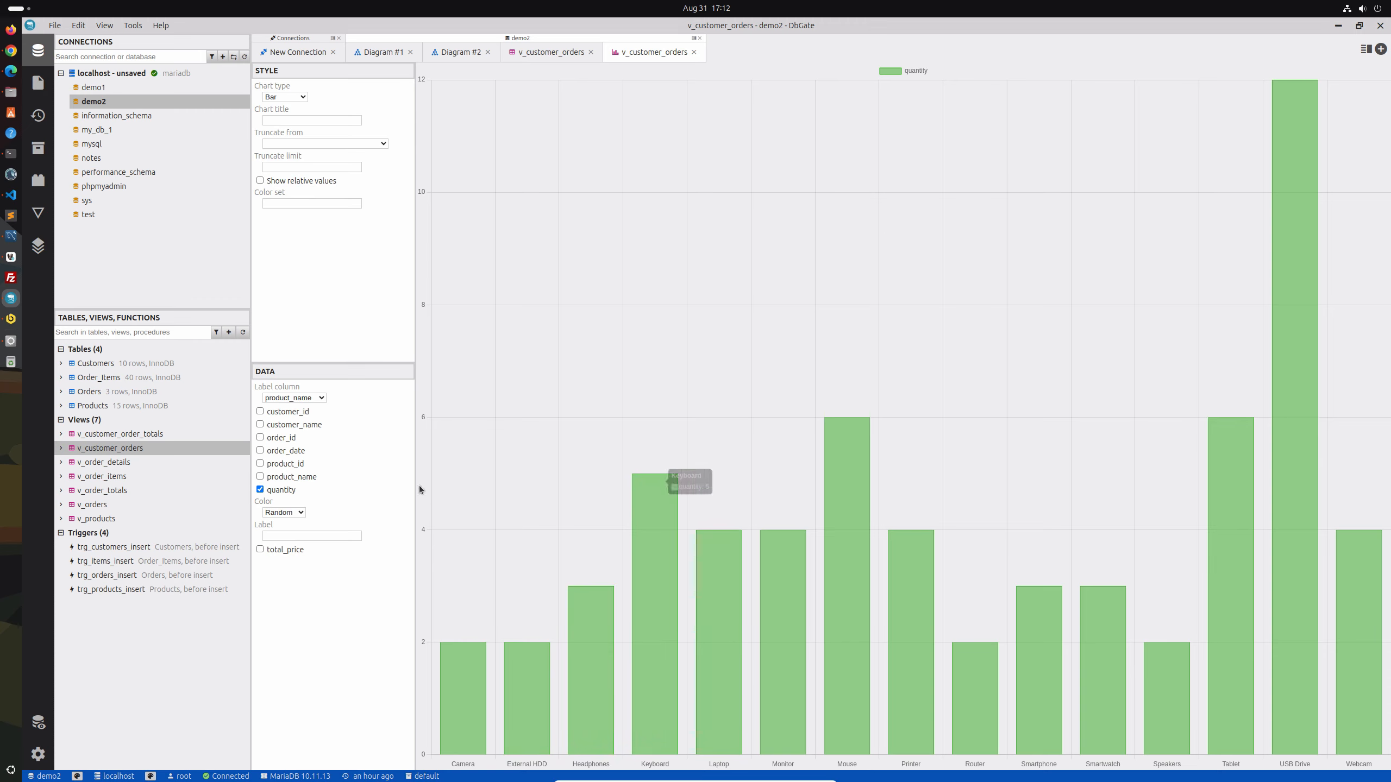
Step: Chart only total_price with customer_name as the label column, and close the chart after viewing it
{"action": "left_click", "coordinate": [291, 398]}
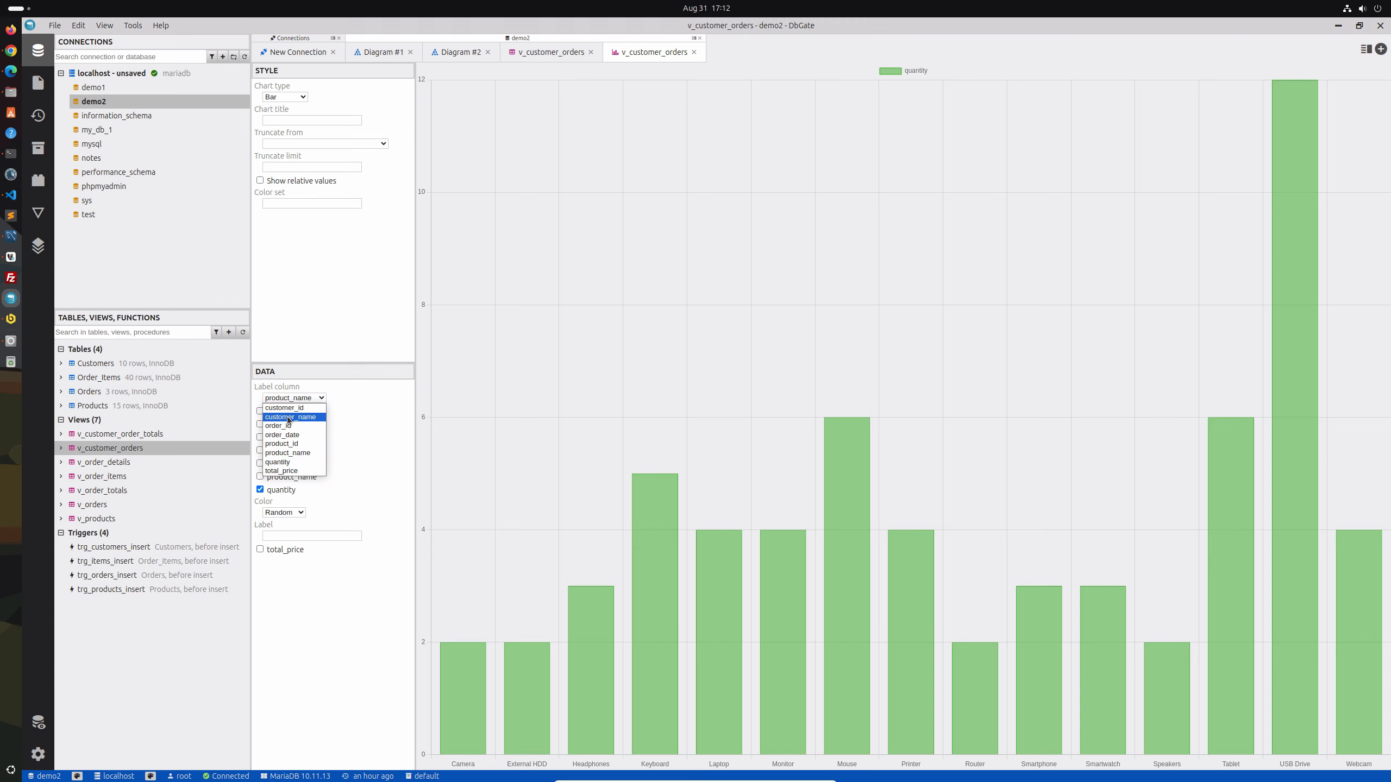
{"action": "left_click", "coordinate": [289, 417]}
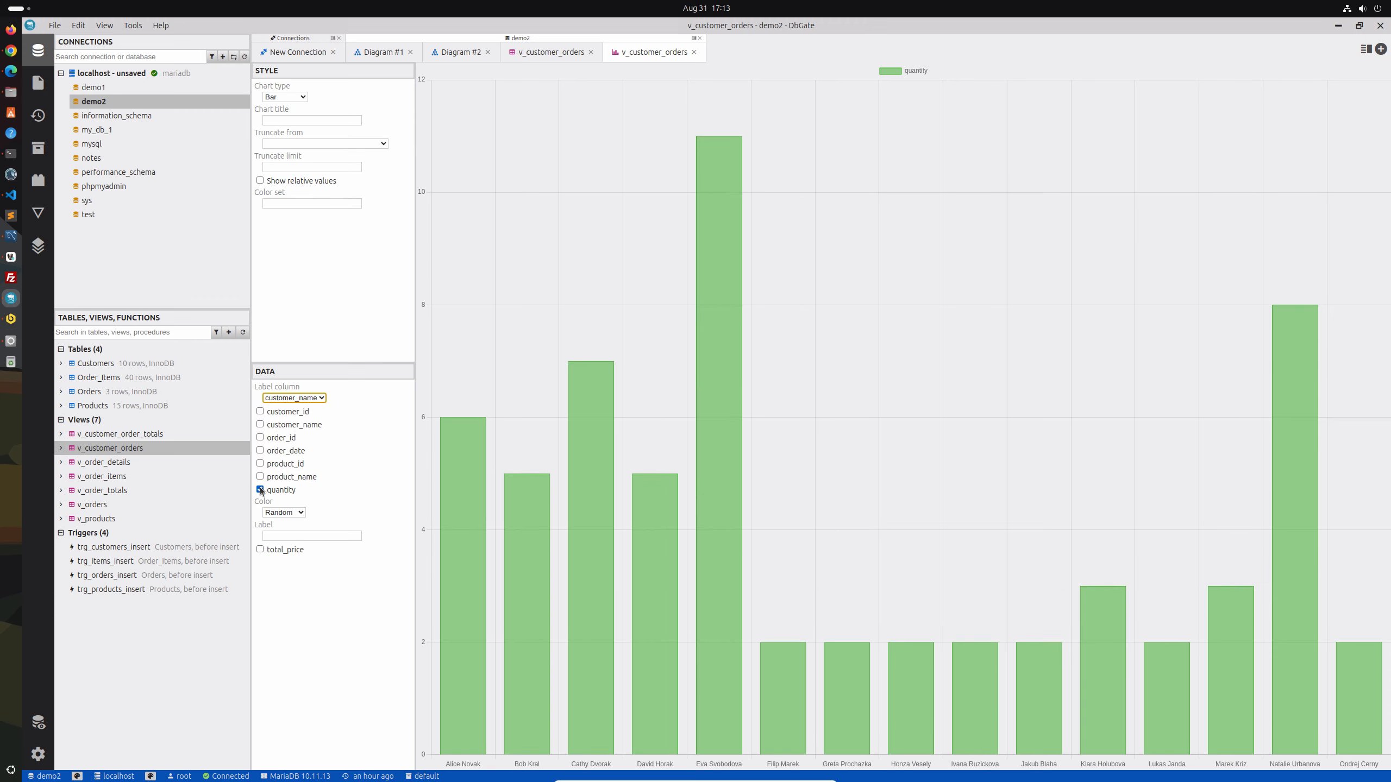
{"action": "left_click", "coordinate": [260, 488]}
{"action": "left_click", "coordinate": [259, 502]}
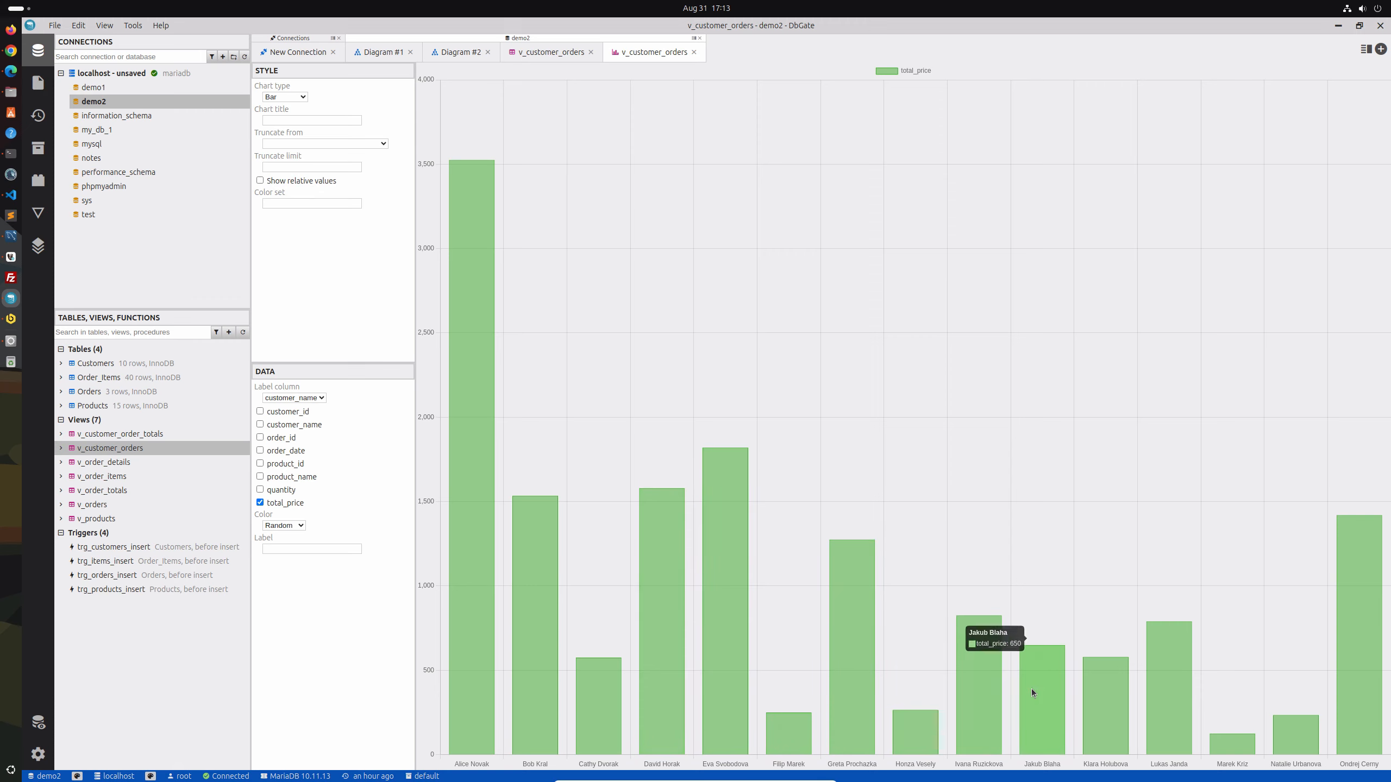
{"action": "left_click", "coordinate": [694, 52]}
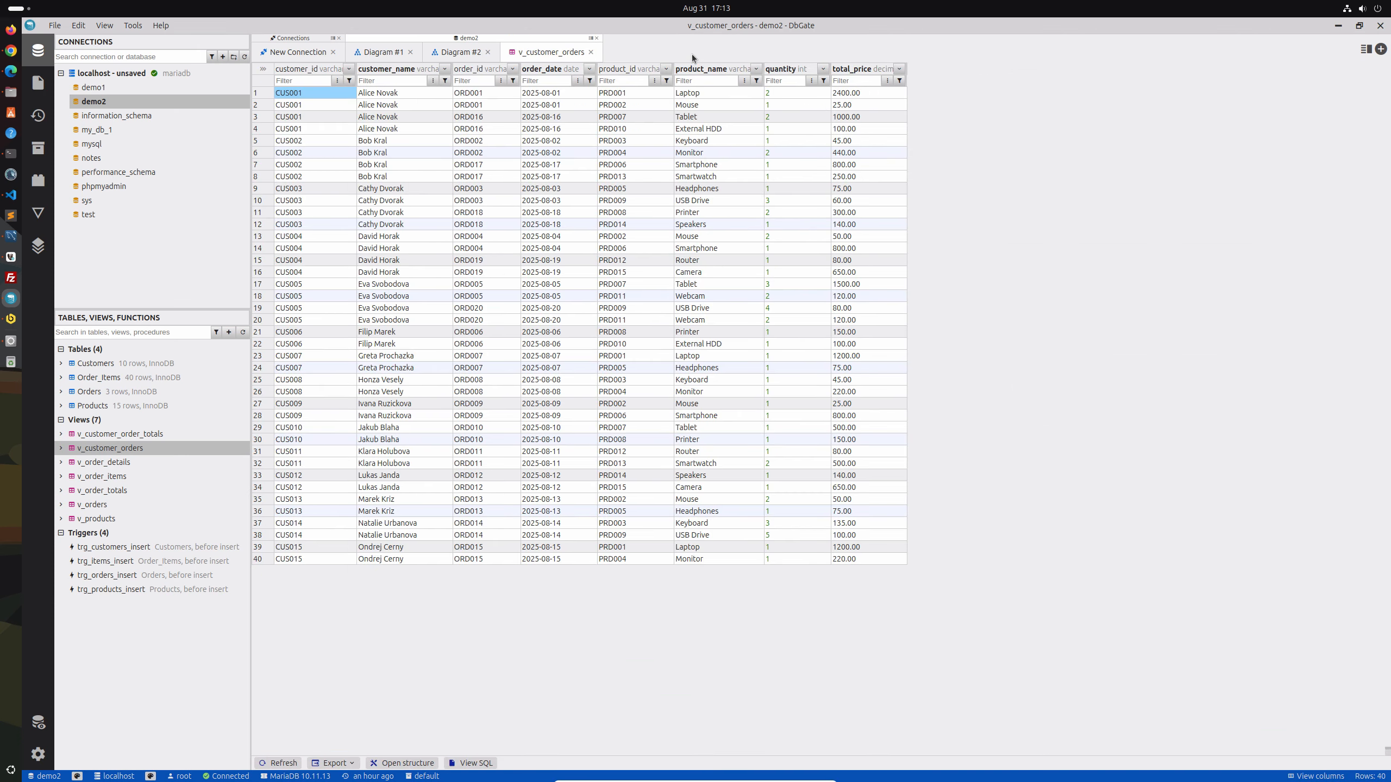